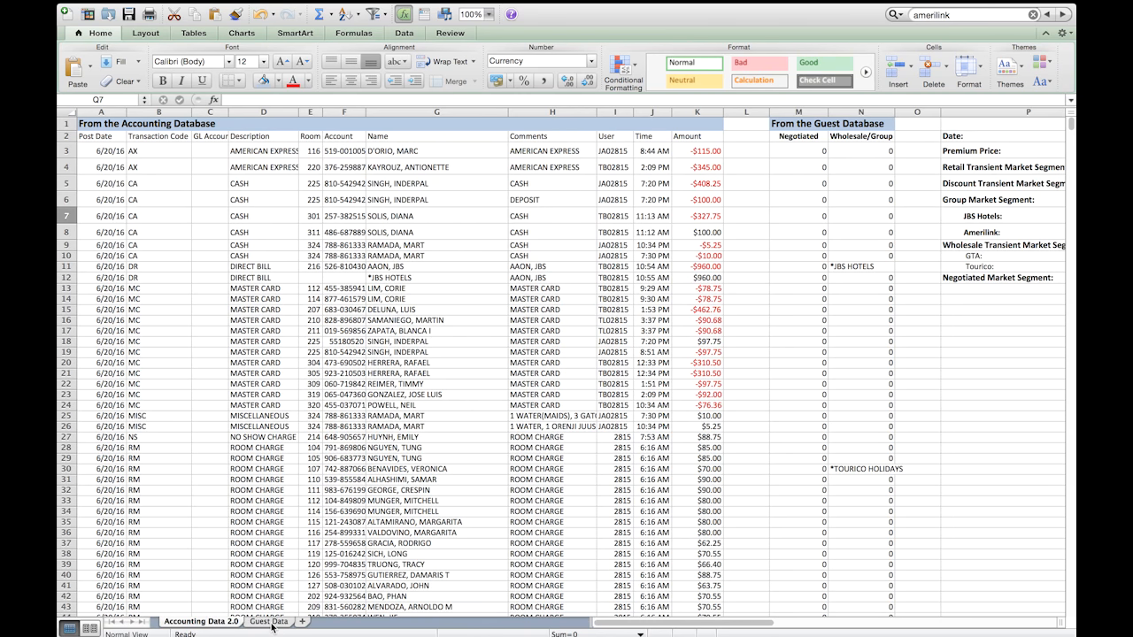
Step: Look over the Guest Data sheet, then the market segment summary and Premium Price List on the Accounting Data 2.0 sheet
left_click(269, 621)
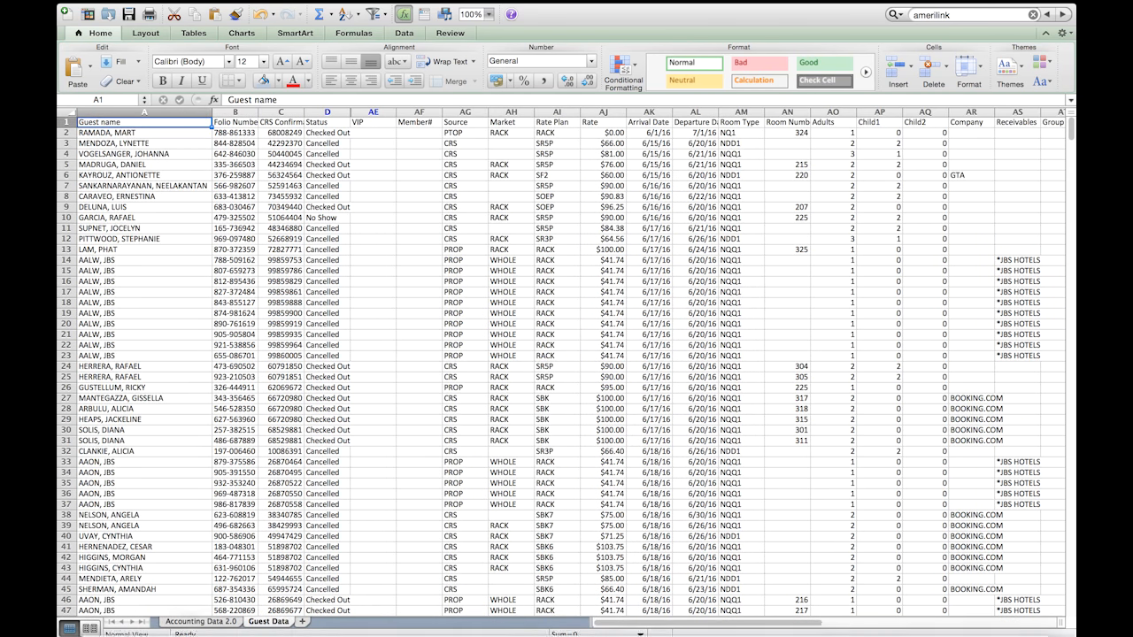
left_click(206, 622)
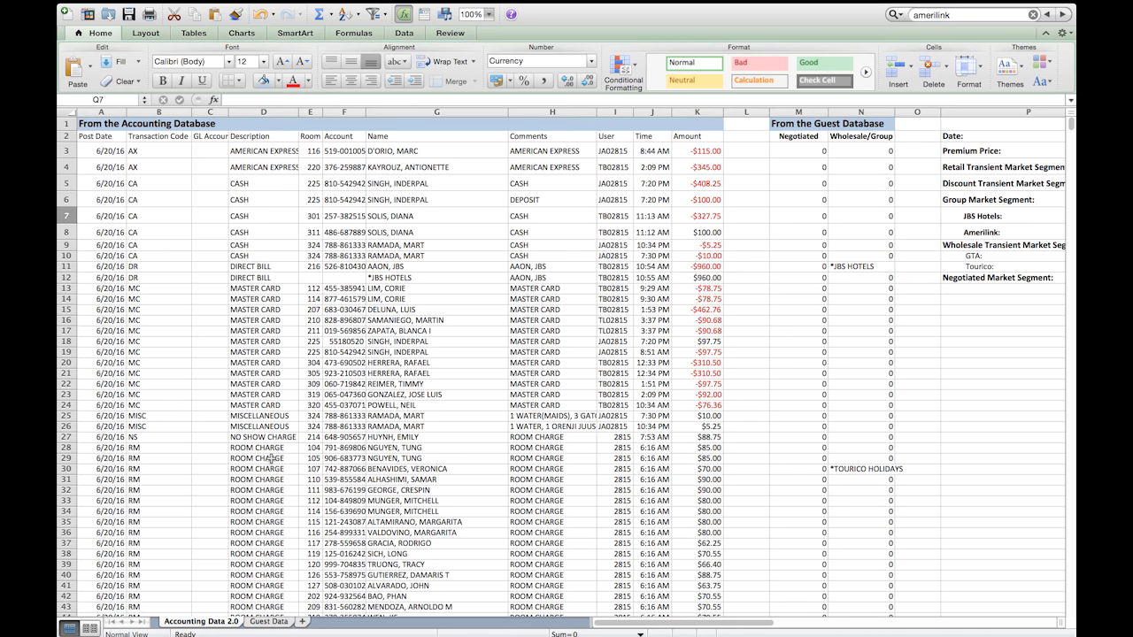
scroll(271, 458, "right", 6)
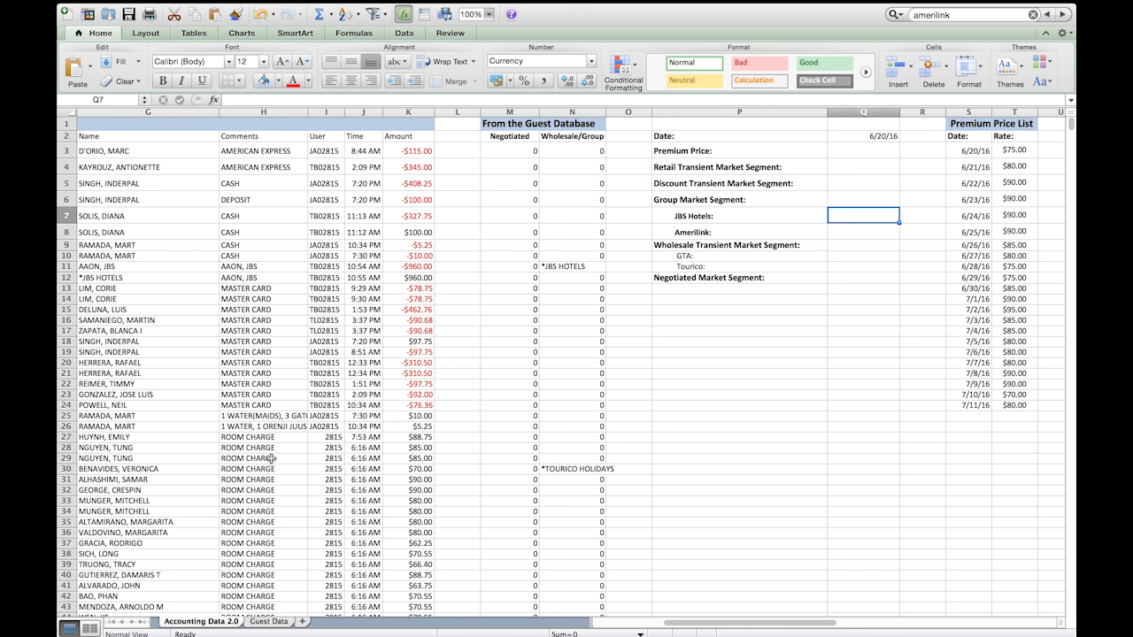
scroll(271, 458, "right", 2)
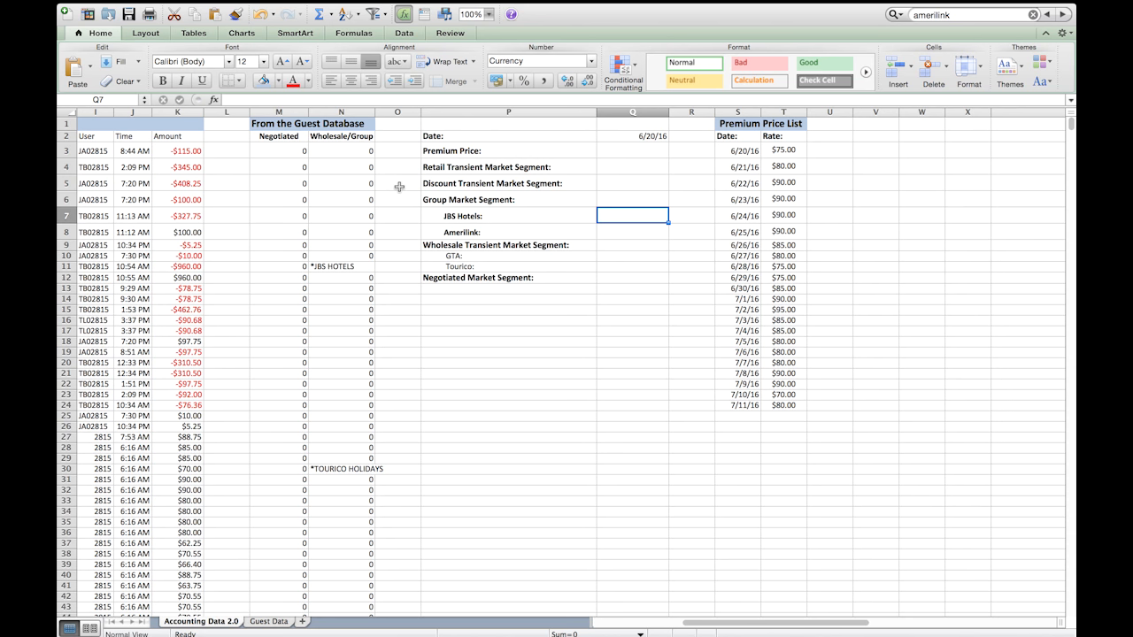
Step: Remove the bold formatting from the JBS Hotels and Amerilink labels in P7:P8
left_click_drag(447, 213, 449, 229)
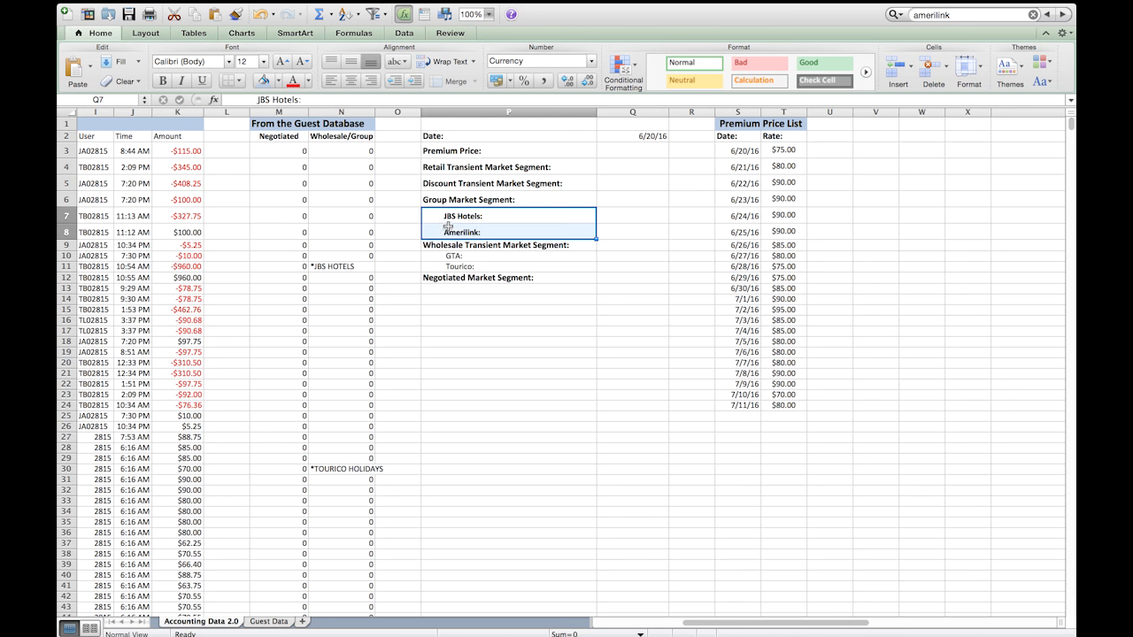
key("super+b")
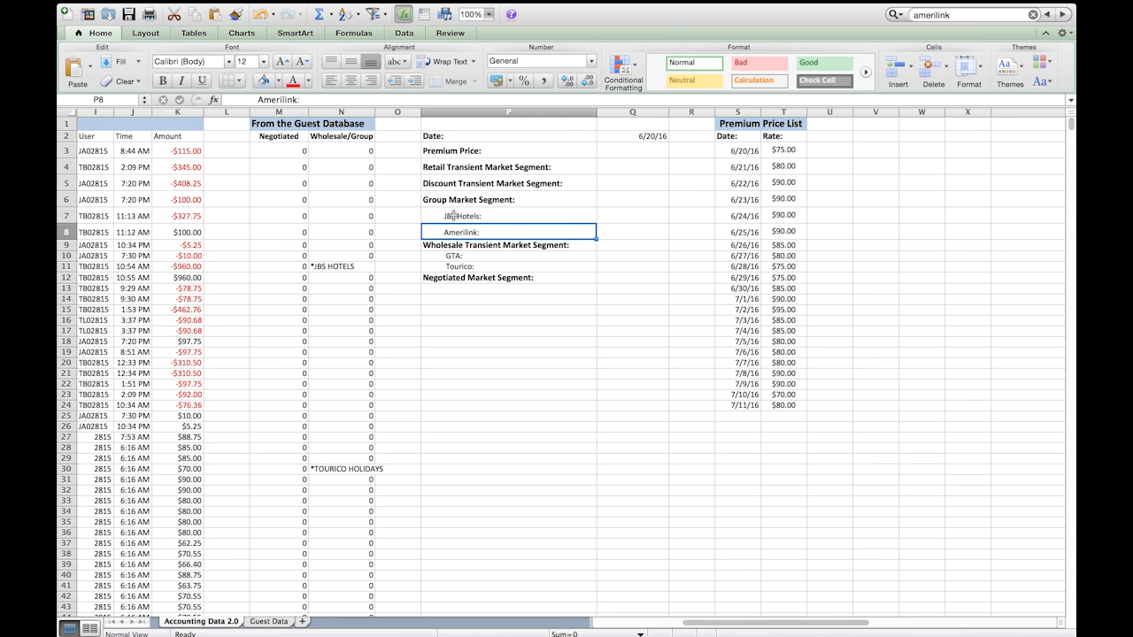
left_click(453, 215)
left_click(413, 215)
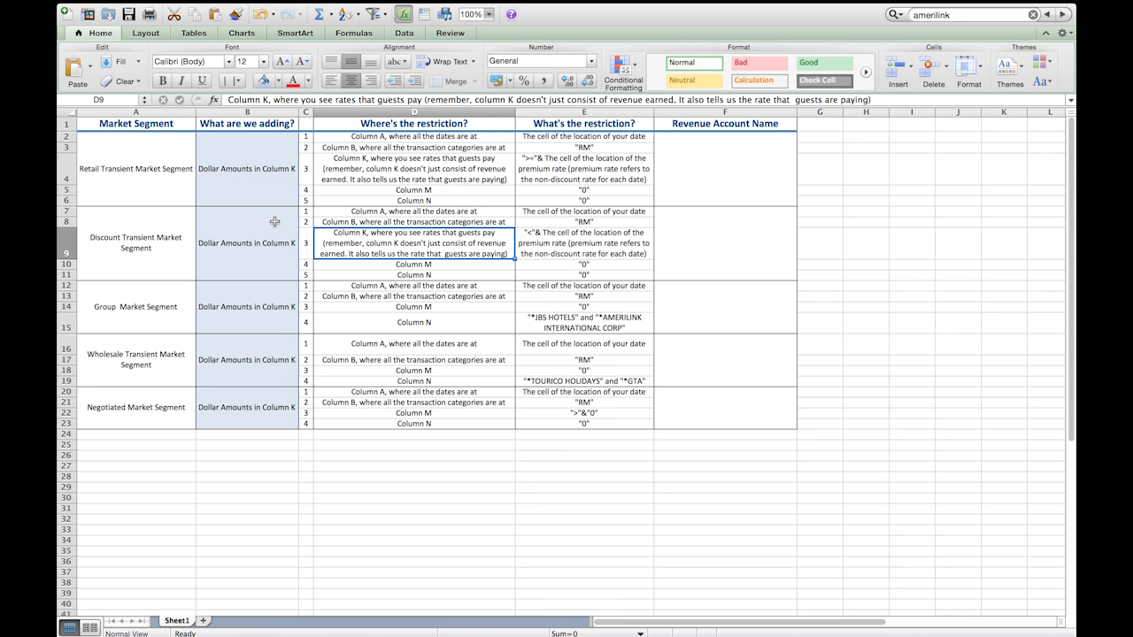
Step: Review the market segment criteria table's columns on what to add, where the restriction is, and what the restriction is
left_click(232, 112)
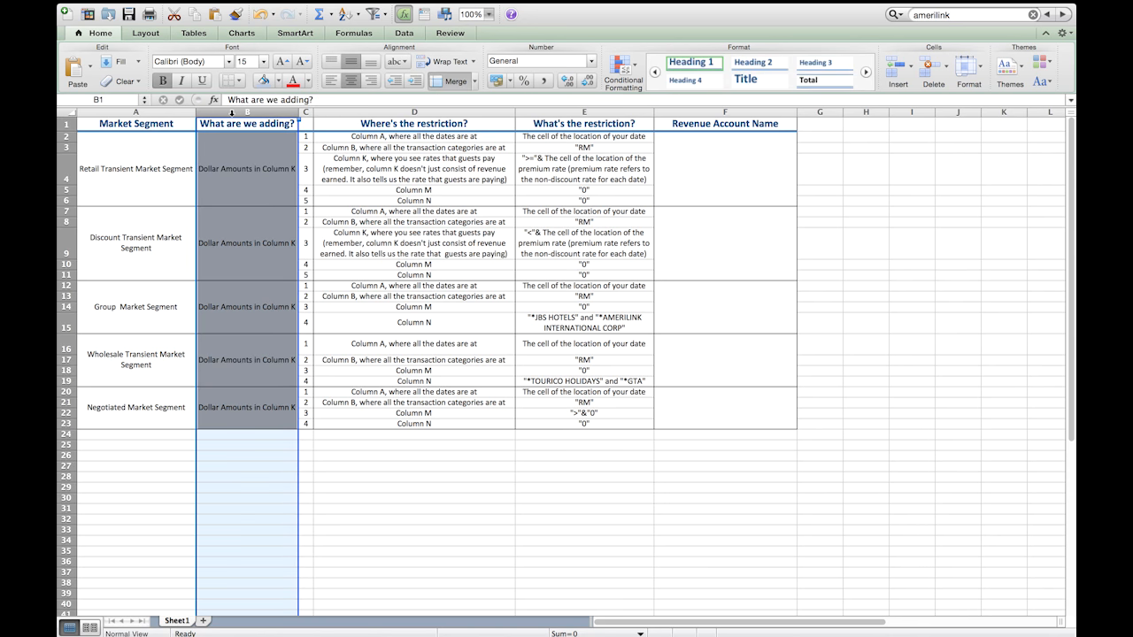
left_click(337, 109)
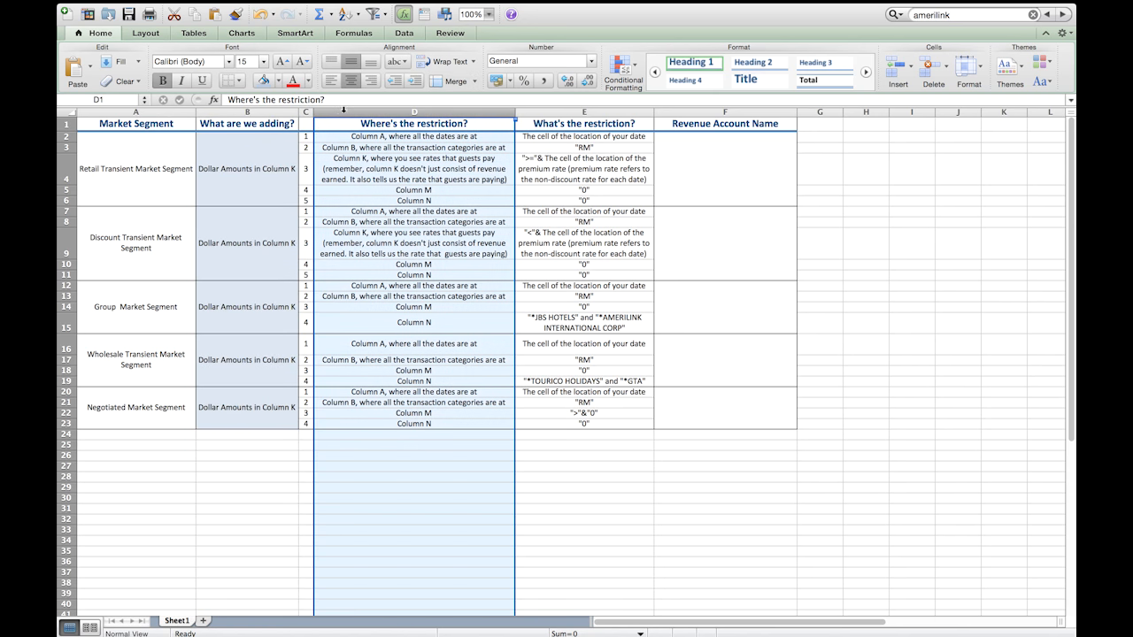
left_click(595, 112)
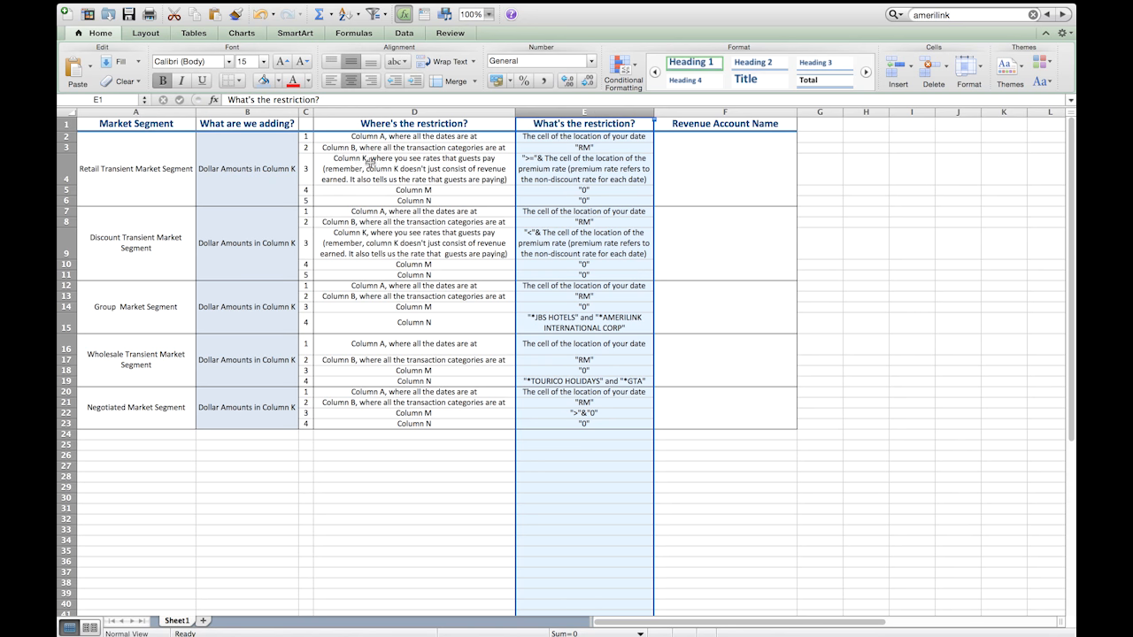
left_click(292, 126)
left_click(406, 127)
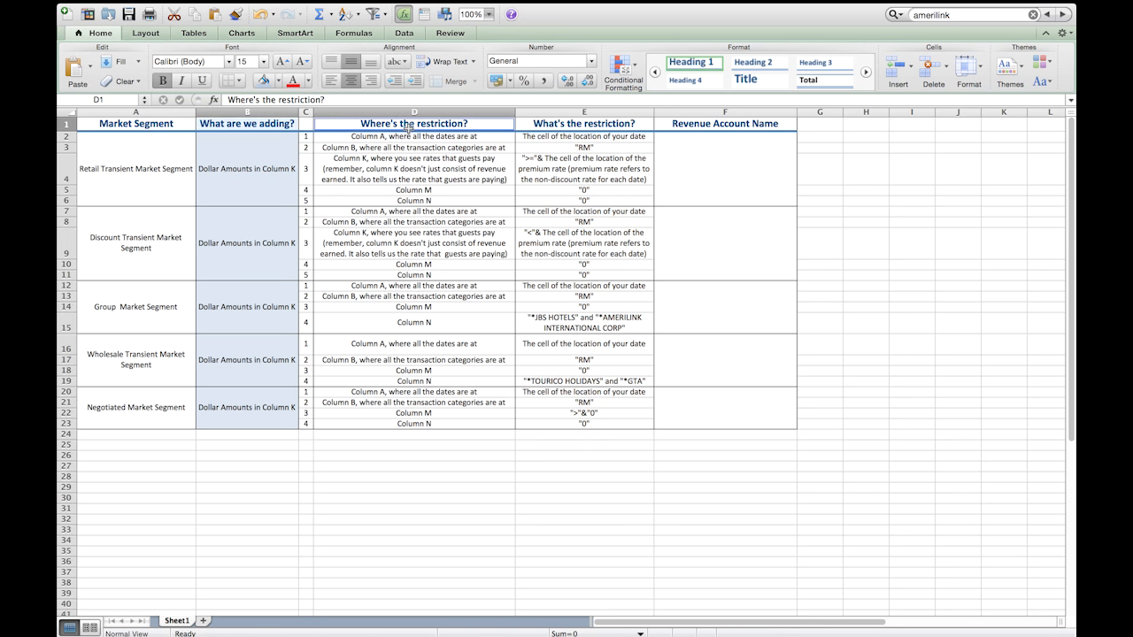
left_click(550, 126)
left_click(425, 111)
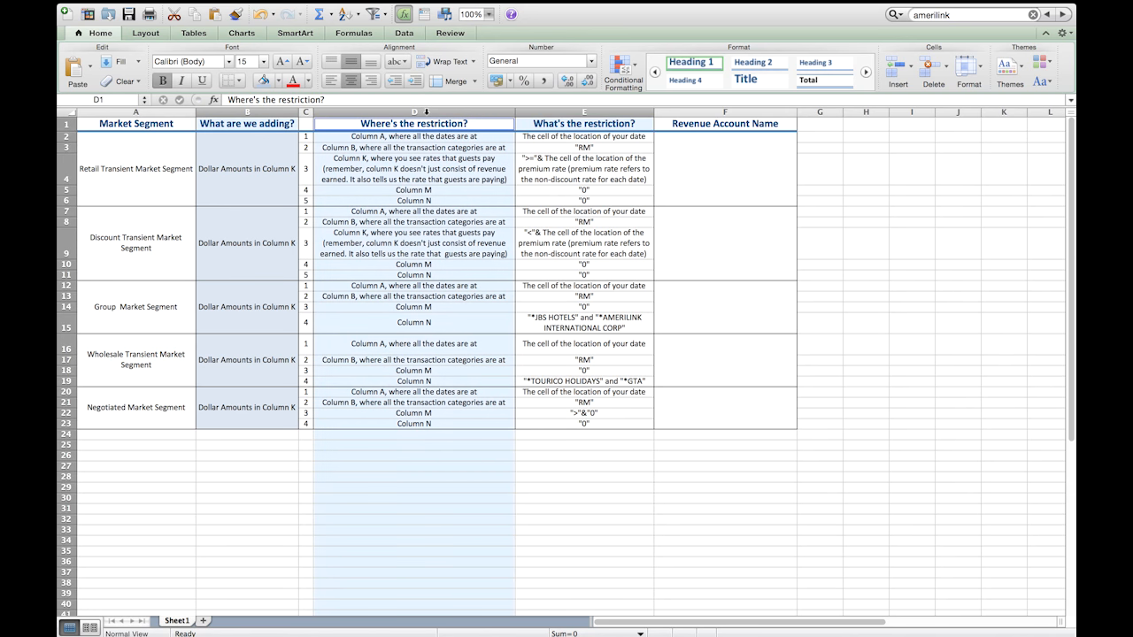
left_click(581, 113, "super")
left_click(278, 112)
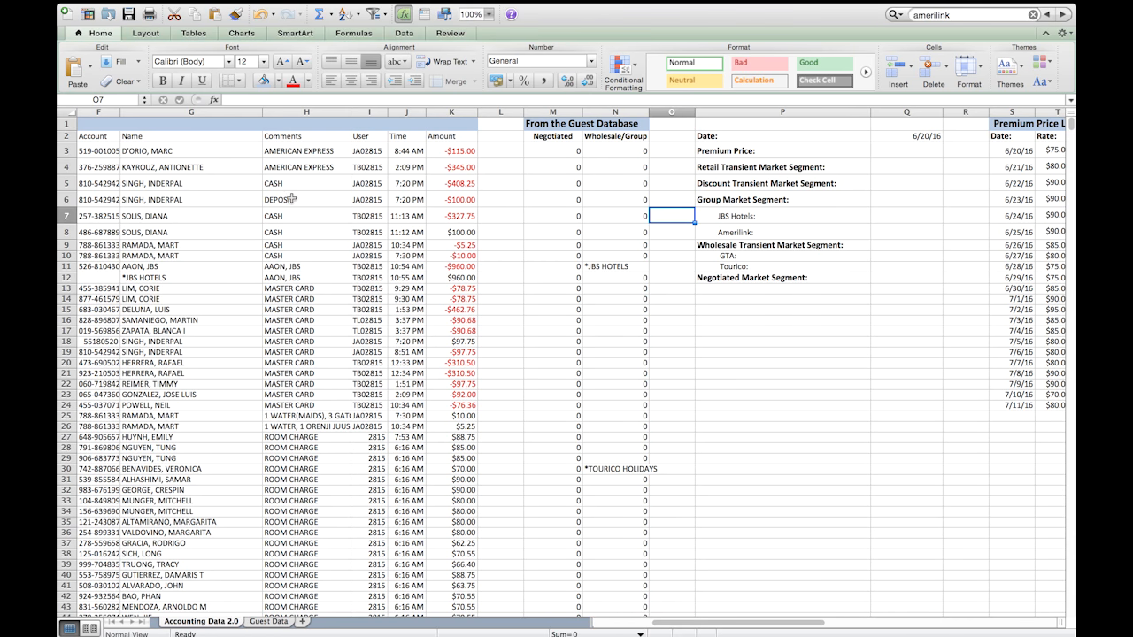
Step: Underline the Retail Transient Market Segment label in P4 of the Accounting Data 2.0 sheet
scroll(354, 269, "right", 5)
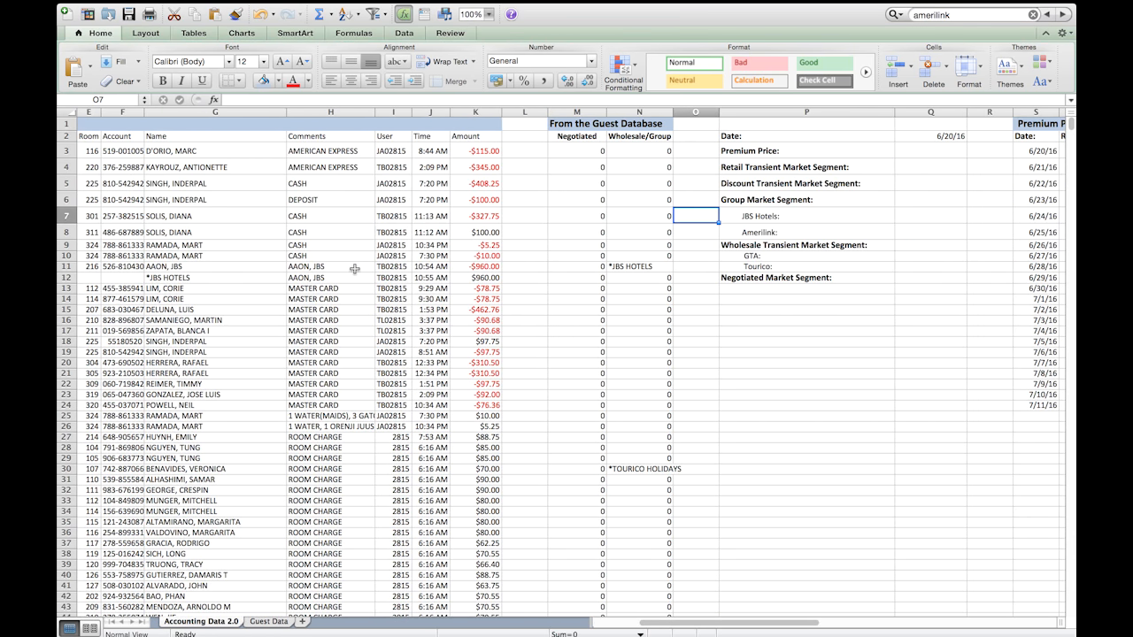
left_click(757, 155)
left_click(761, 168)
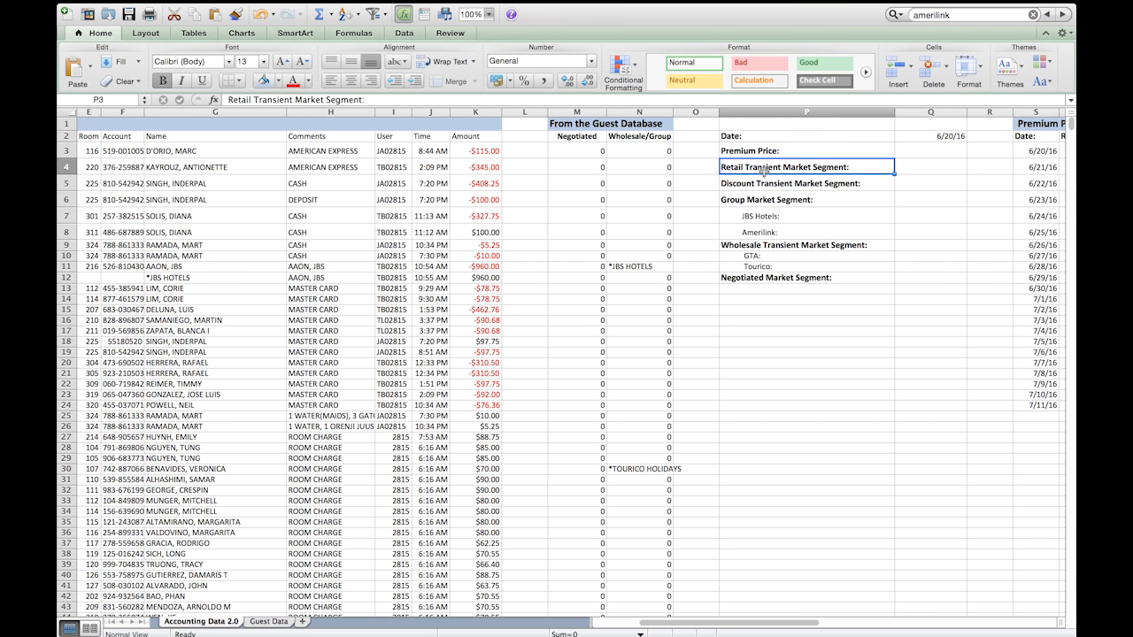
left_click(824, 206)
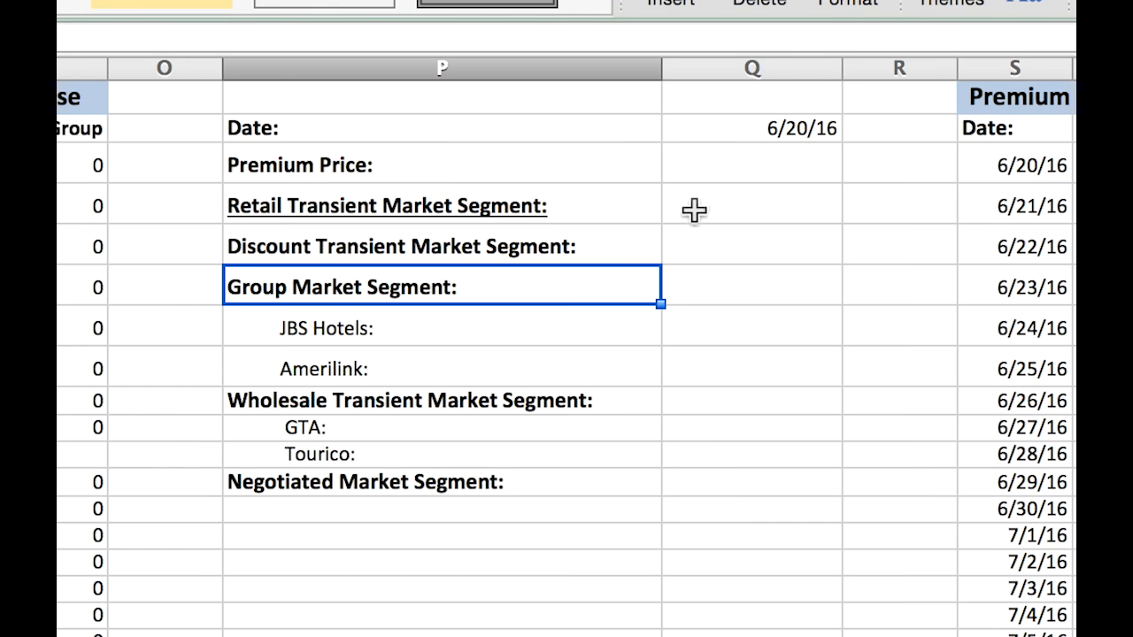
left_click(912, 167)
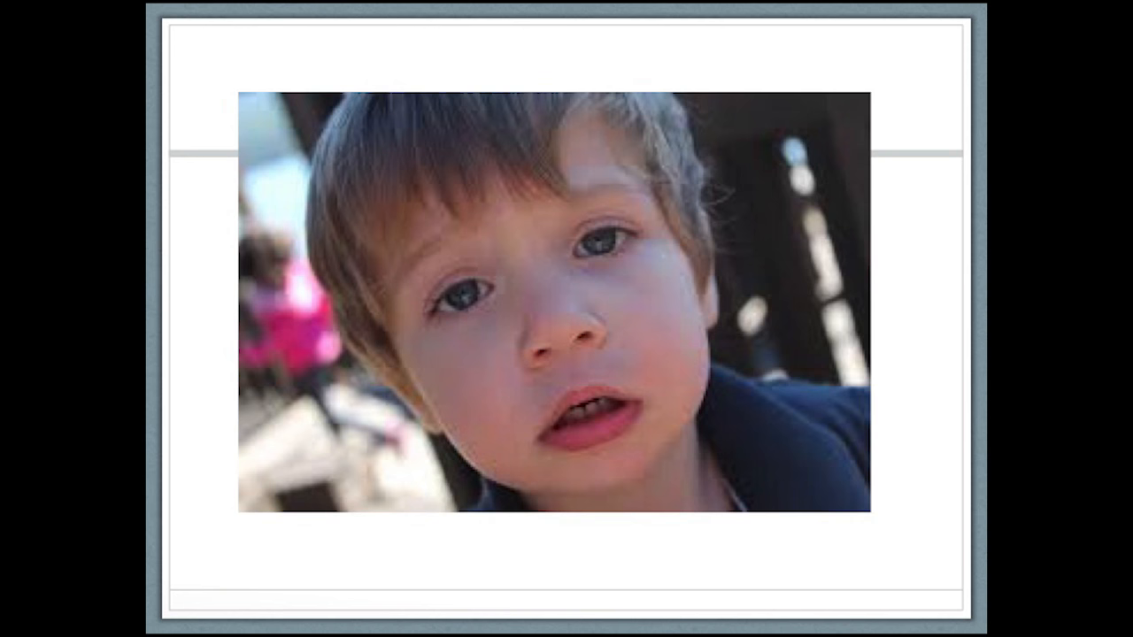
key("Right")
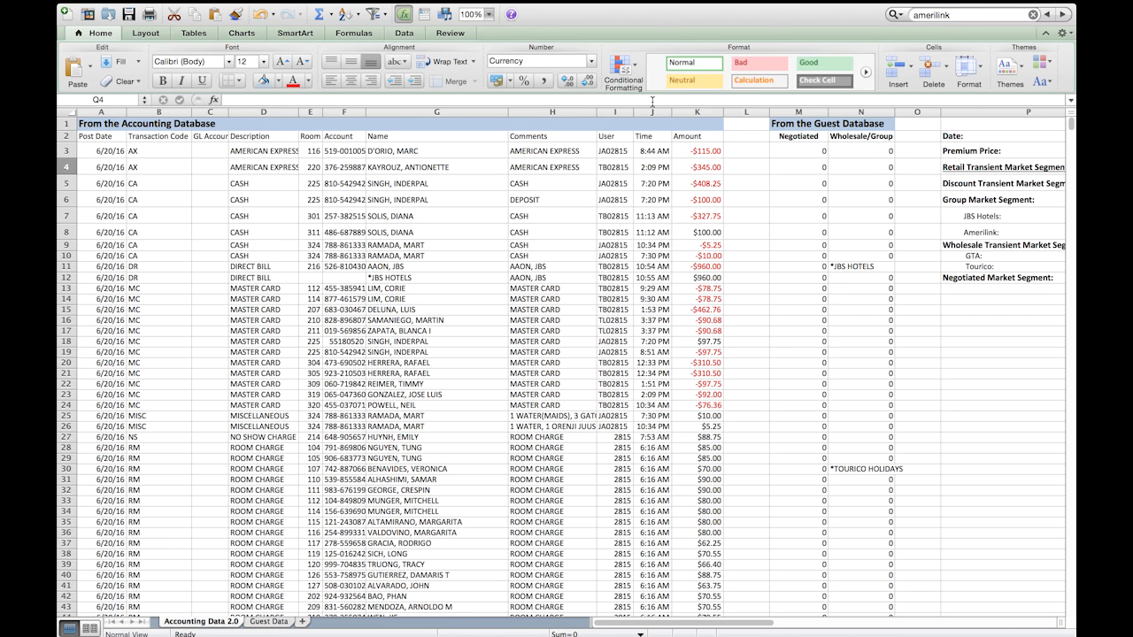
Step: Start a SUMIFS formula in Q4 for the Retail Transient Market Segment, using the Amount column K:K as the sum range
scroll(674, 165, "right", 5)
left_click(888, 168)
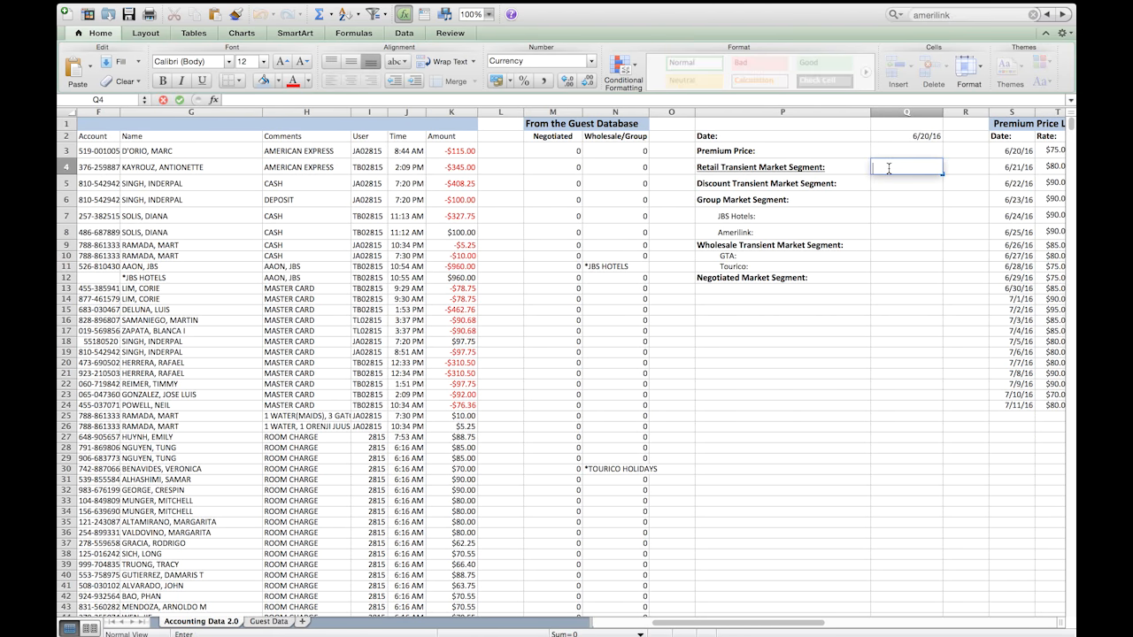
type("=sumifs(")
left_click(452, 112)
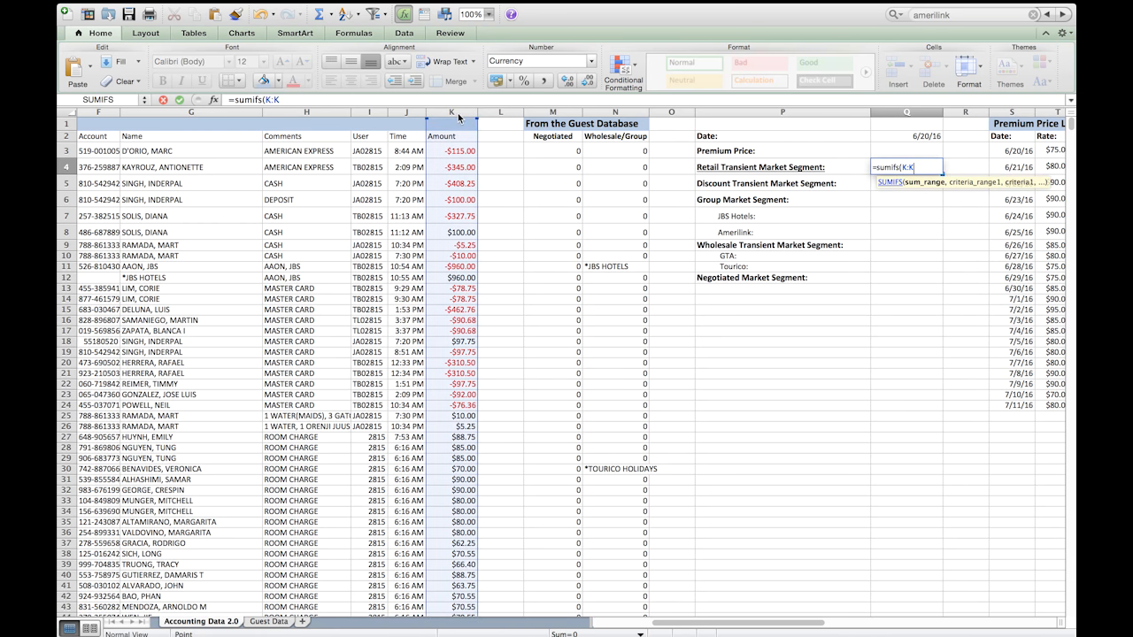
type(",")
Step: Add the Post Date column A:A as the first criteria range, with cell Q3 as its criterion
scroll(431, 224, "left", 5)
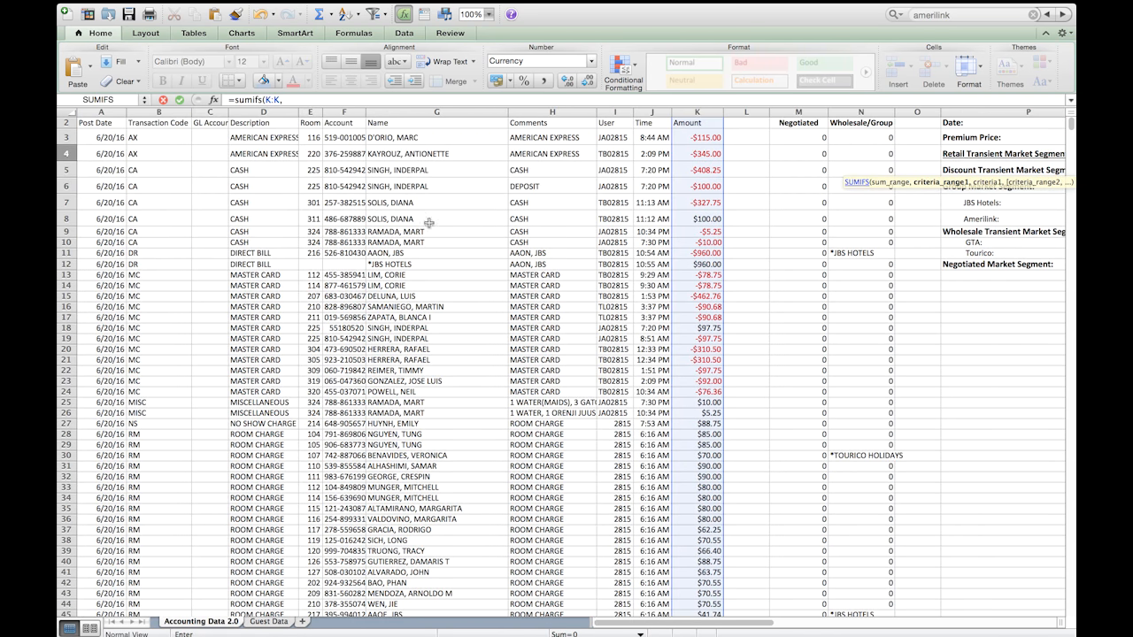
left_click(106, 111)
scroll(404, 146, "right", 8)
type(",")
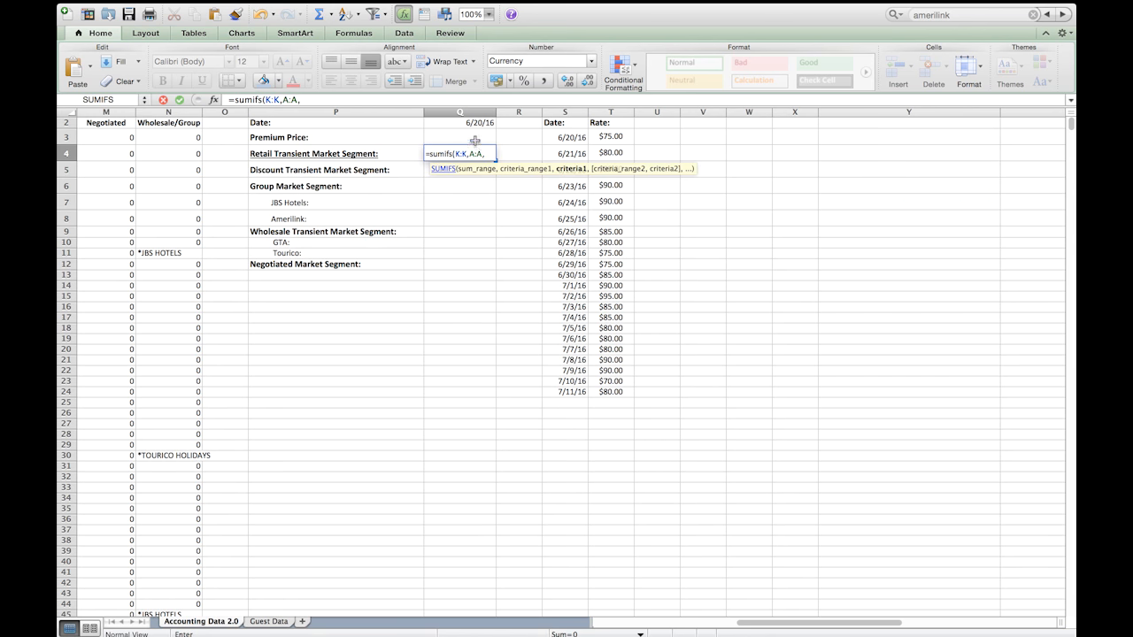
left_click(473, 137)
type("+")
left_click(475, 139)
type(",")
type(",")
Step: Add the Transaction Code column B:B with the criterion "RM" and complete the SUMIFS formula
scroll(475, 141, "left", 10)
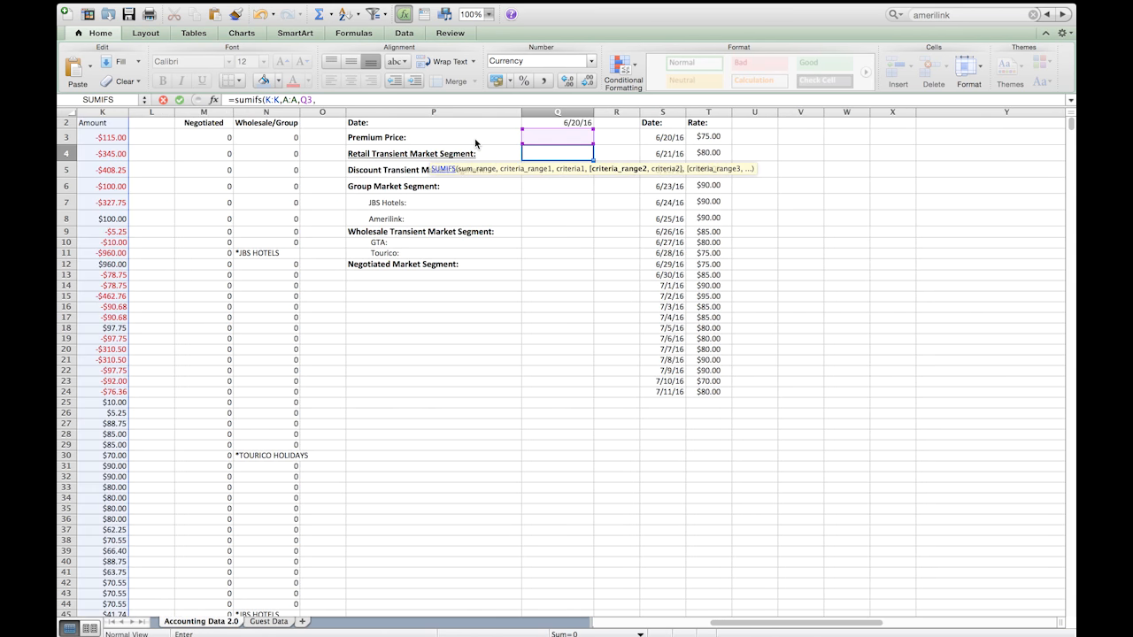
left_click(159, 112)
type(",\"RM")
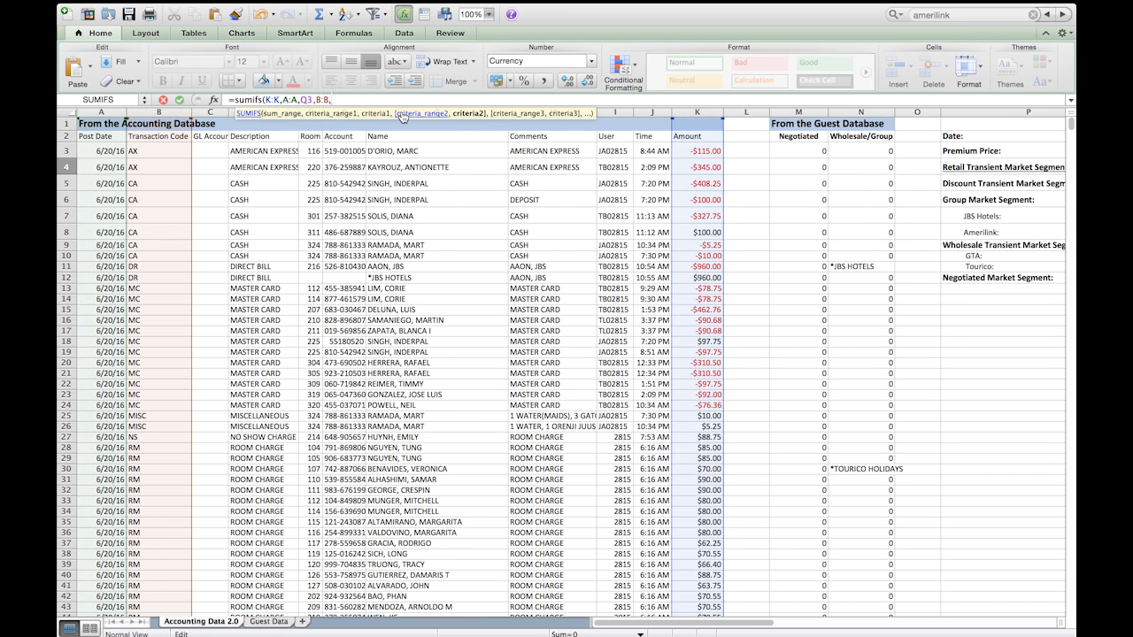
type("\"")
key("Return")
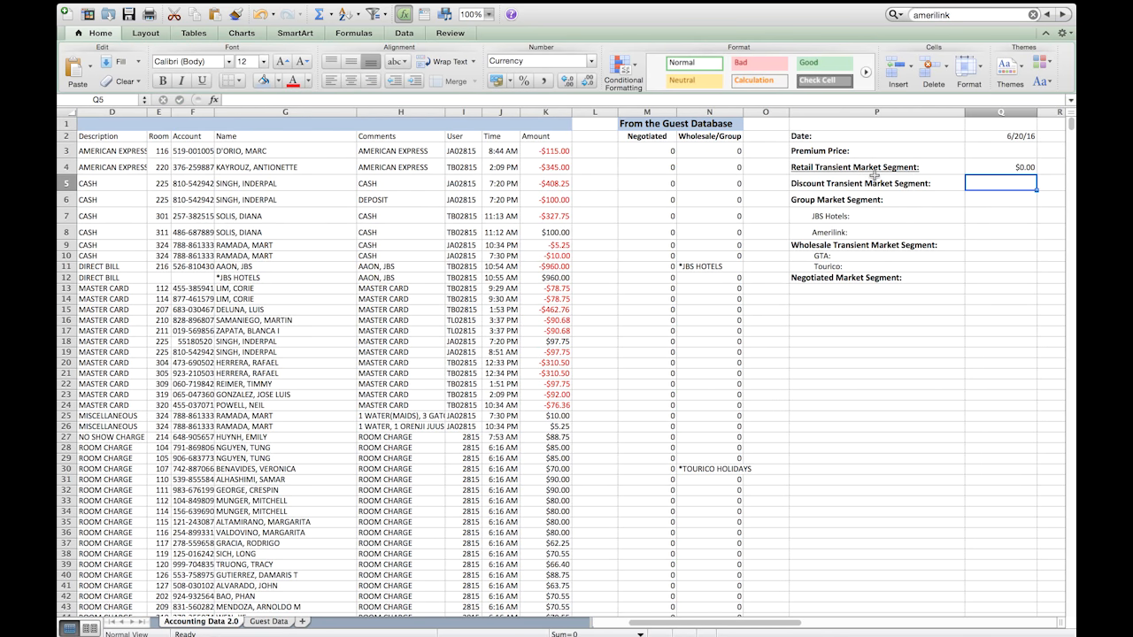
Step: Change the date criterion in the Q4 SUMIFS formula to reference cell Q2
double_click(977, 174)
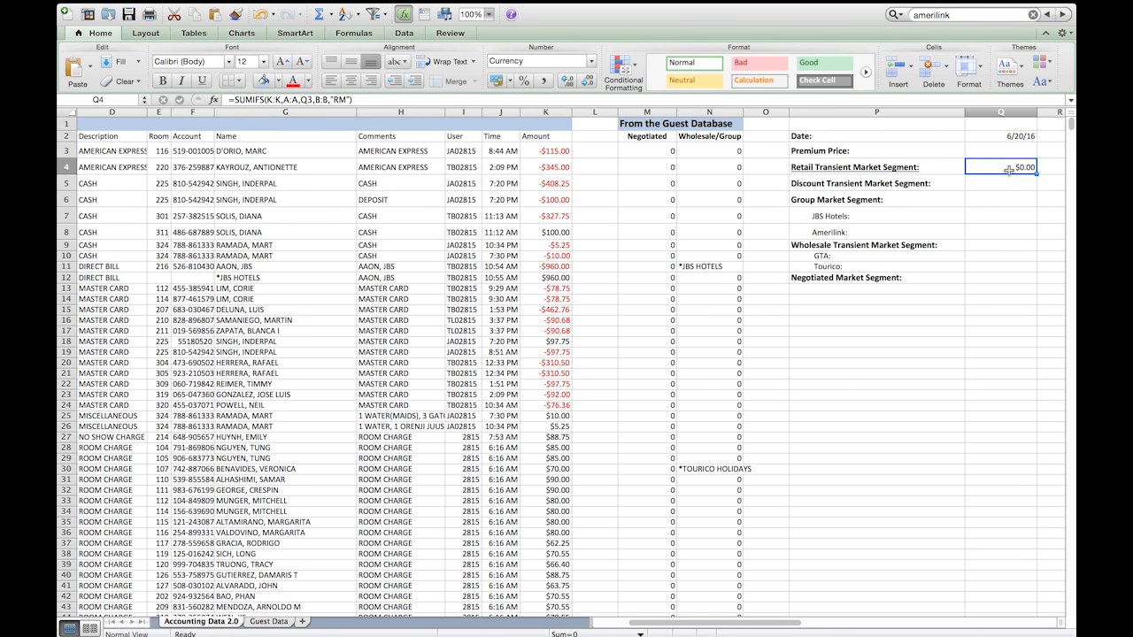
left_click_drag(1009, 146, 1007, 136)
key("Return")
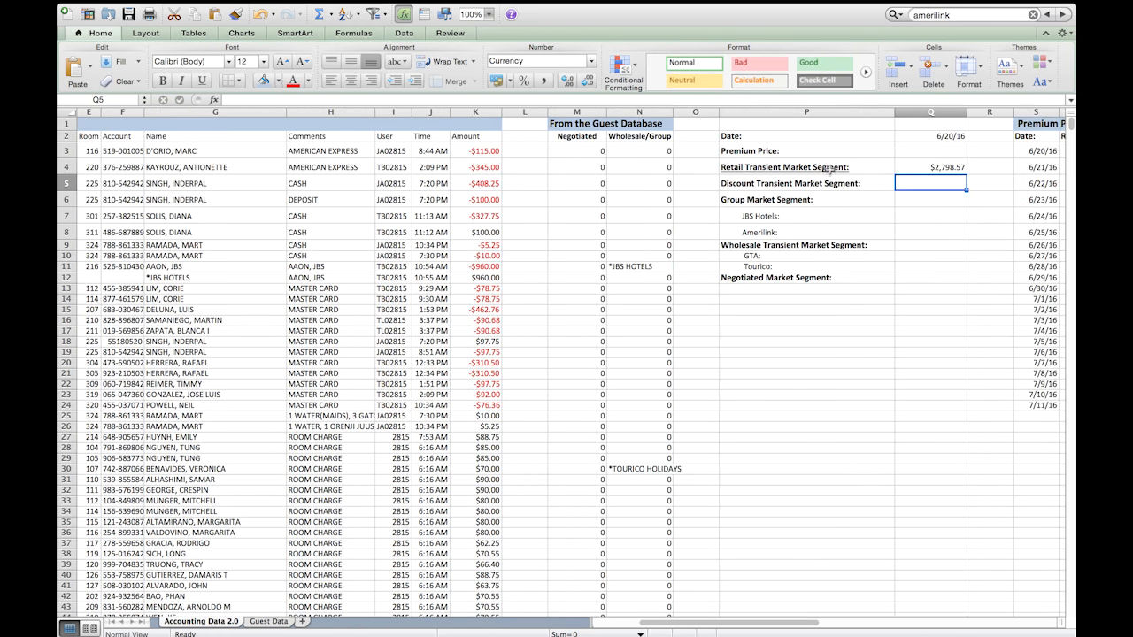
Step: Extend the Q4 SUMIFS formula with the Amount column K:K as the third criteria range
left_click(903, 163)
left_click(352, 100)
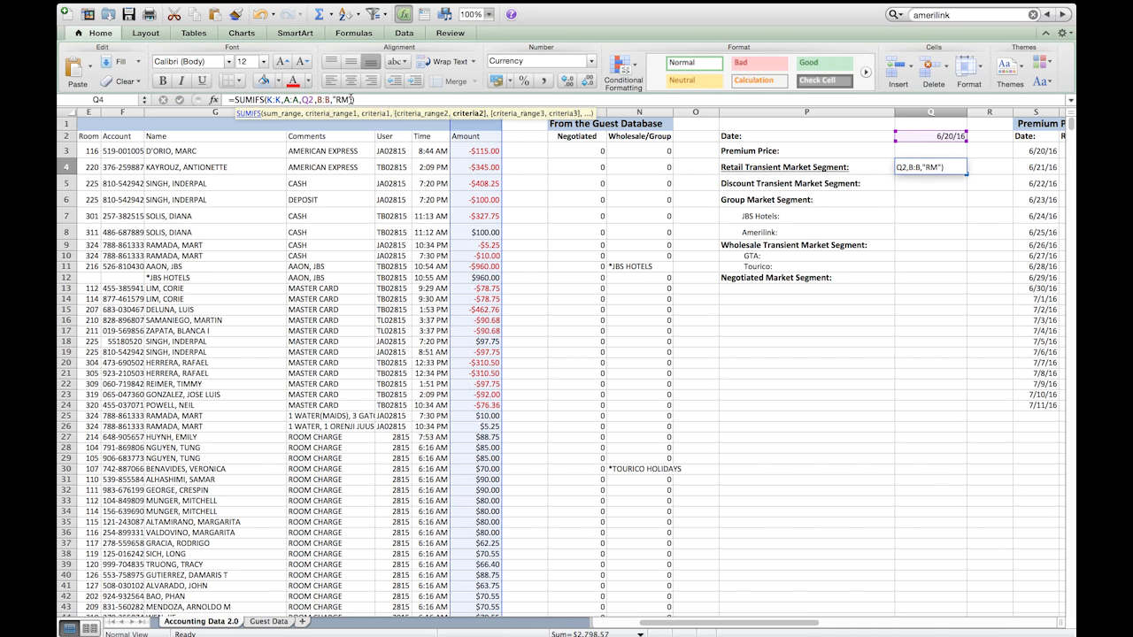
type(",")
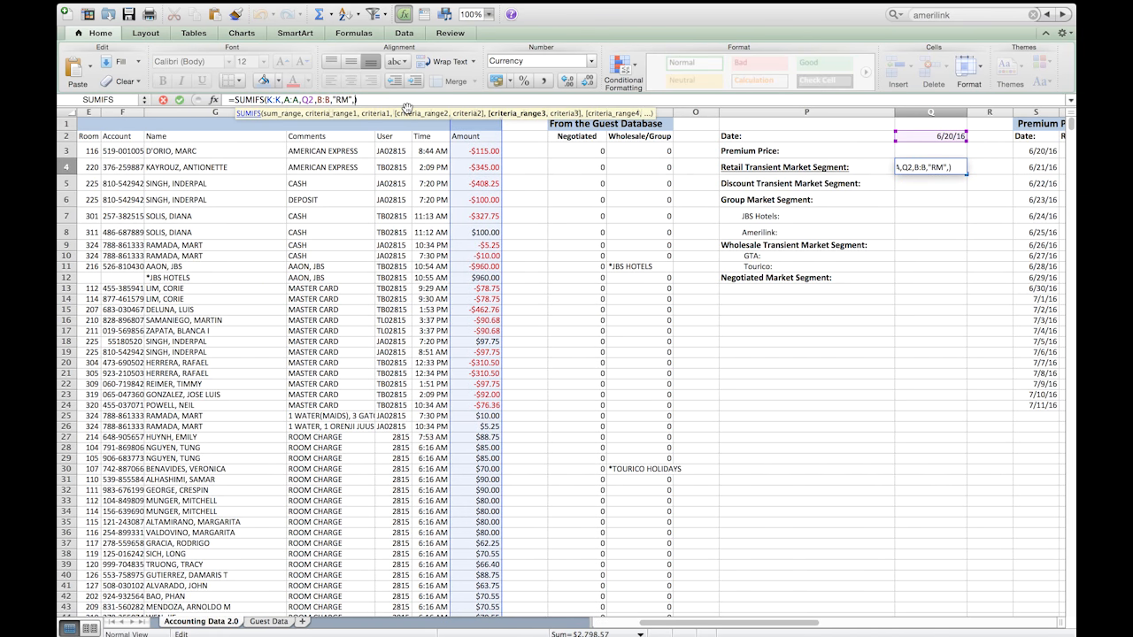
left_click_drag(451, 108, 650, 24)
left_click(483, 111)
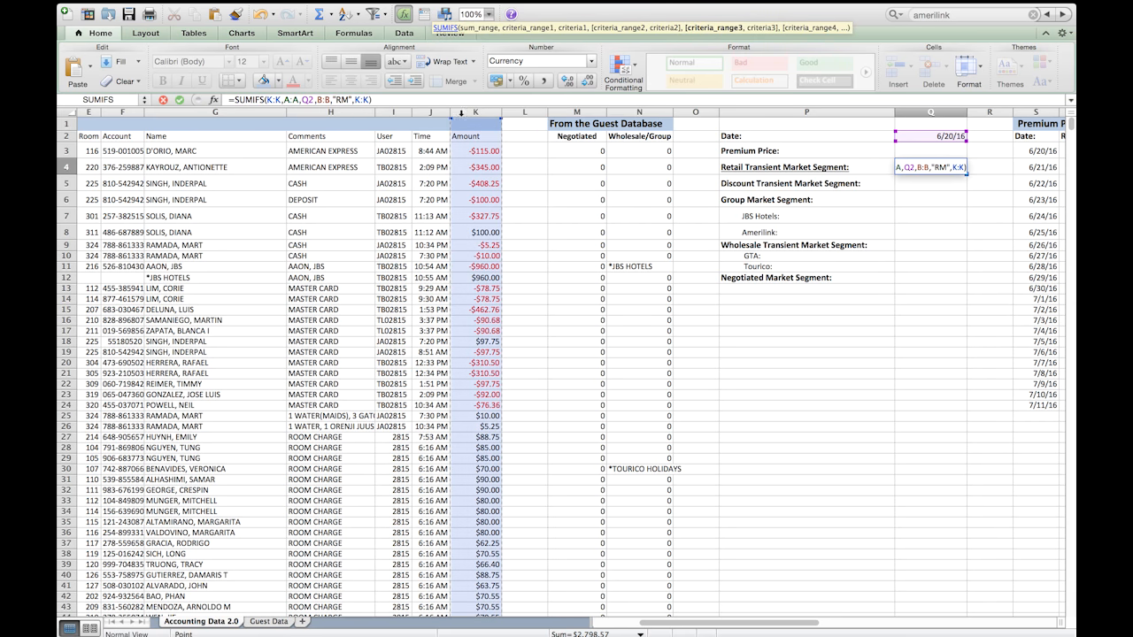
type(",")
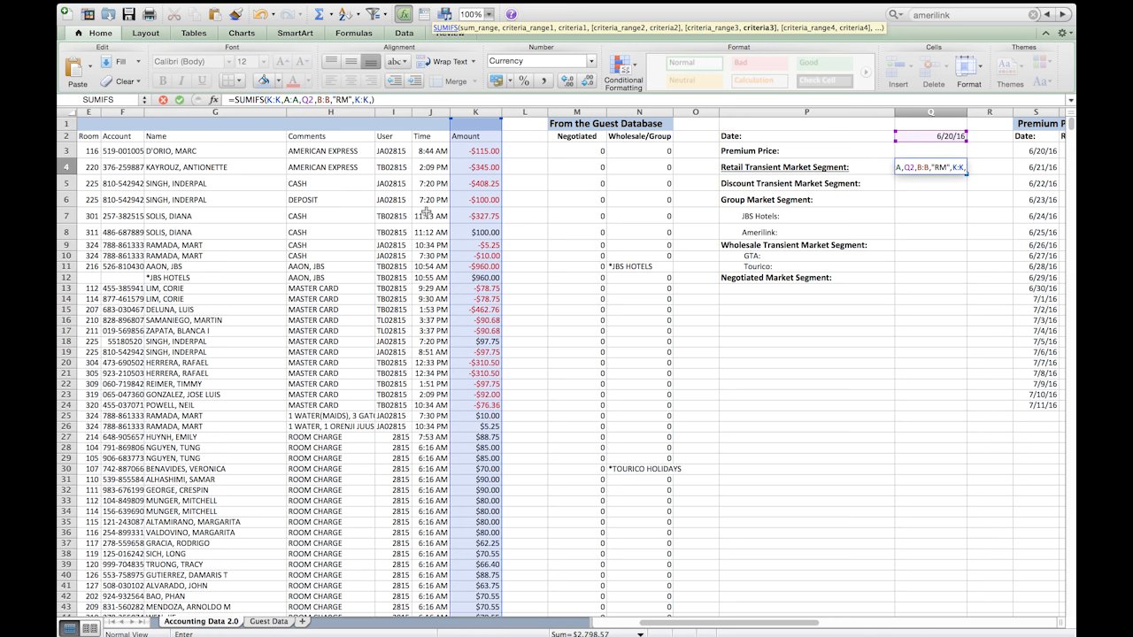
Step: Examine the room charge rates in the Amount column alongside their Wholesale/Group entries
scroll(449, 235, "down", 1)
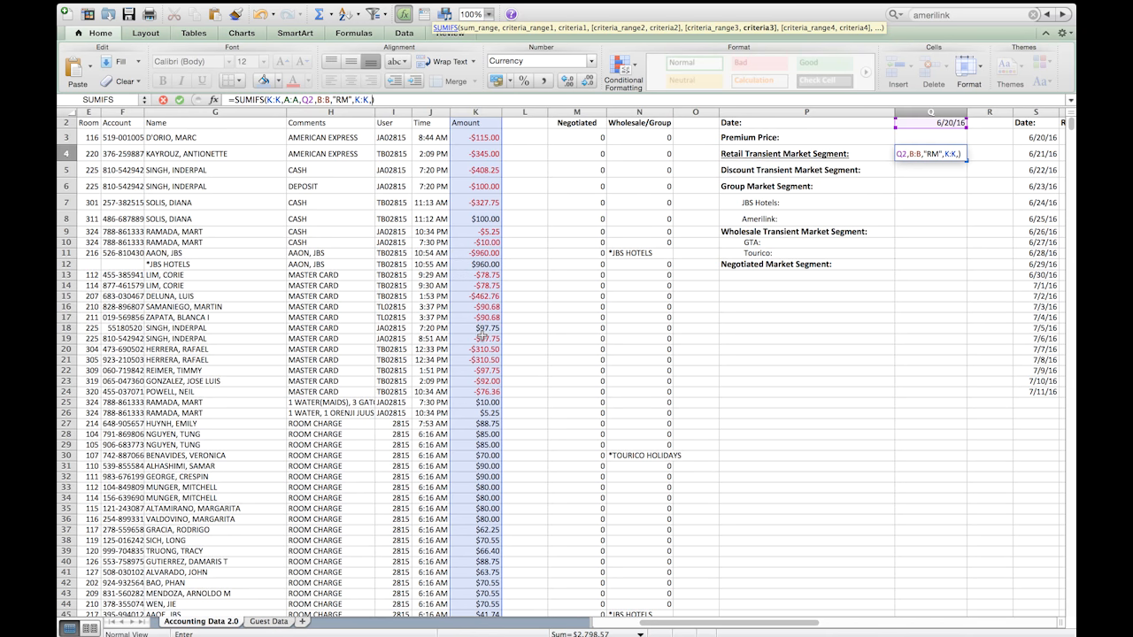
scroll(480, 337, "down", 6)
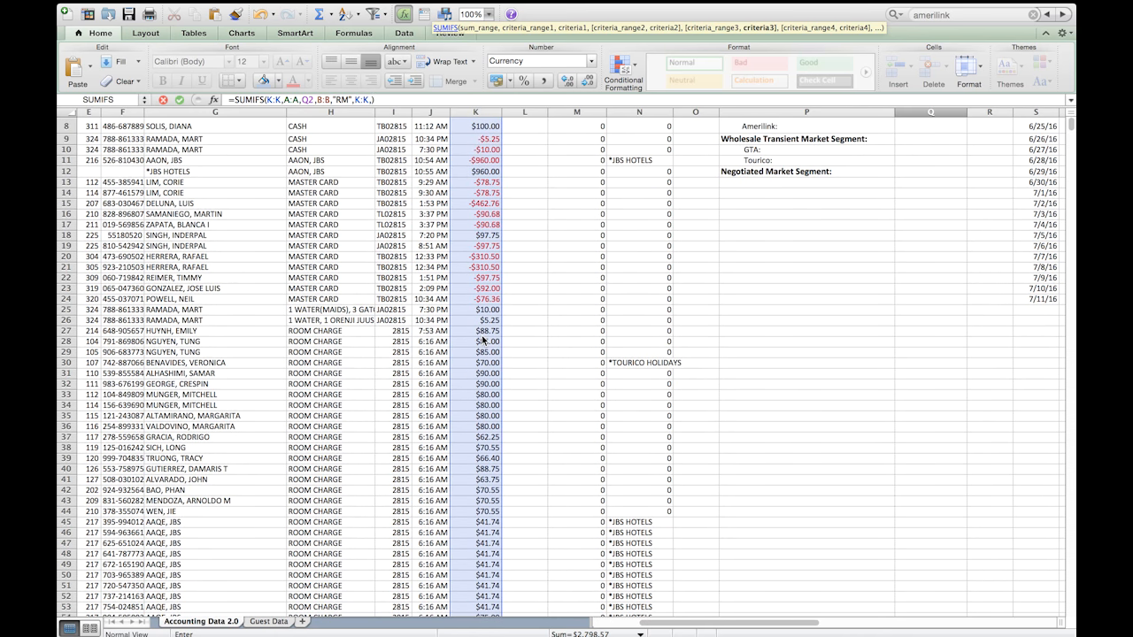
scroll(482, 339, "down", 3)
scroll(483, 339, "right", 1)
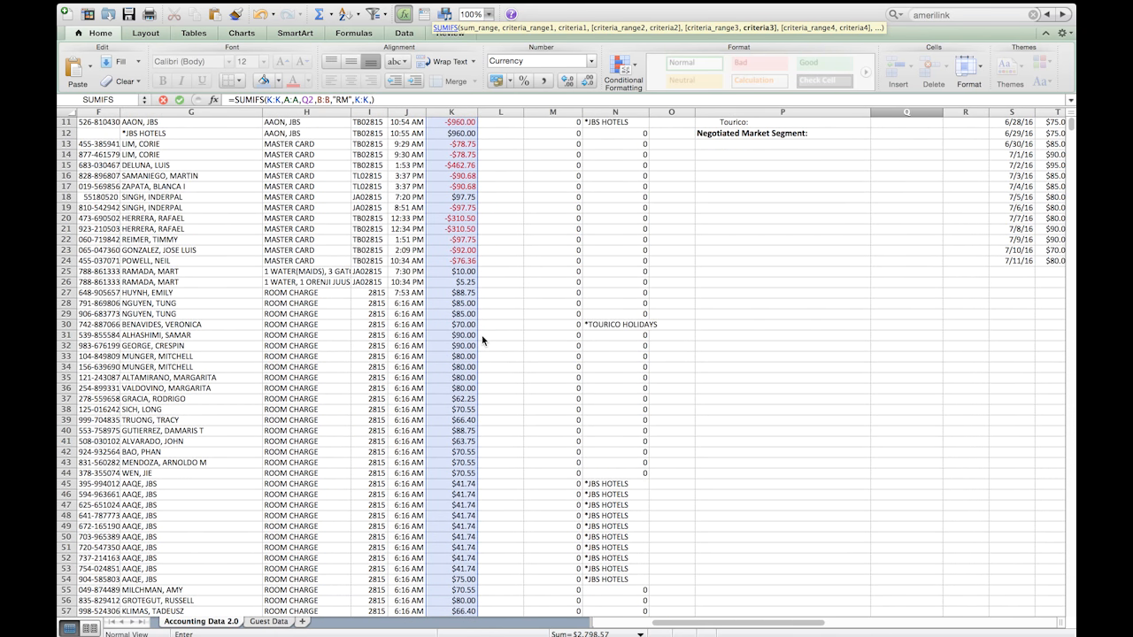
scroll(482, 339, "left", 1)
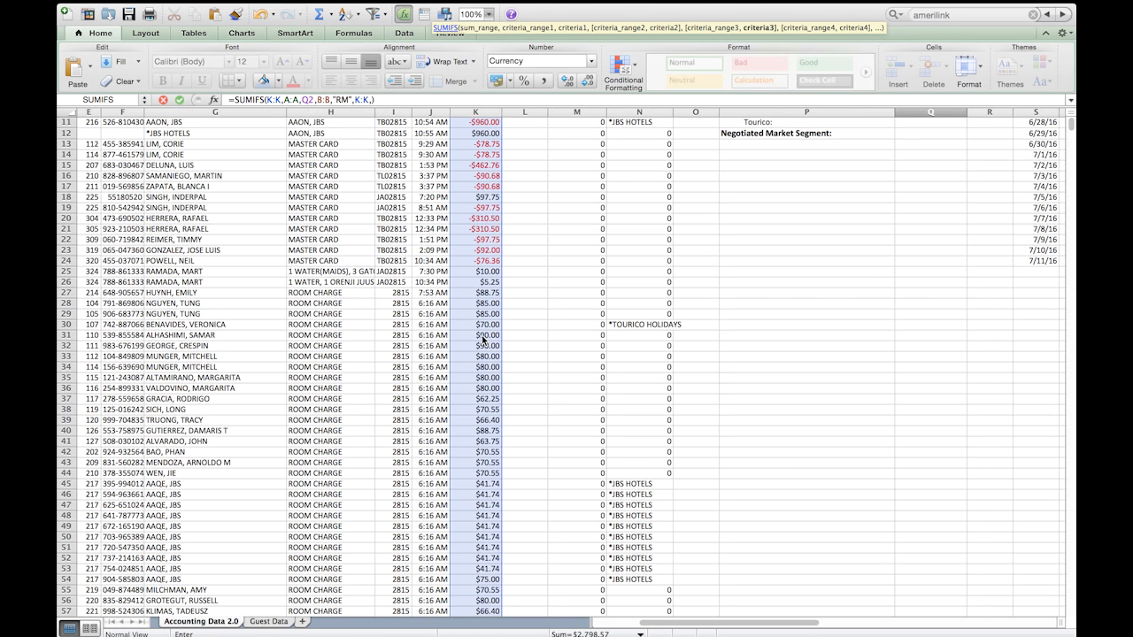
Step: Examine the 6/20/16 room charge rows, their RM transaction codes and amounts, and the Premium Price List
scroll(483, 339, "down", 8)
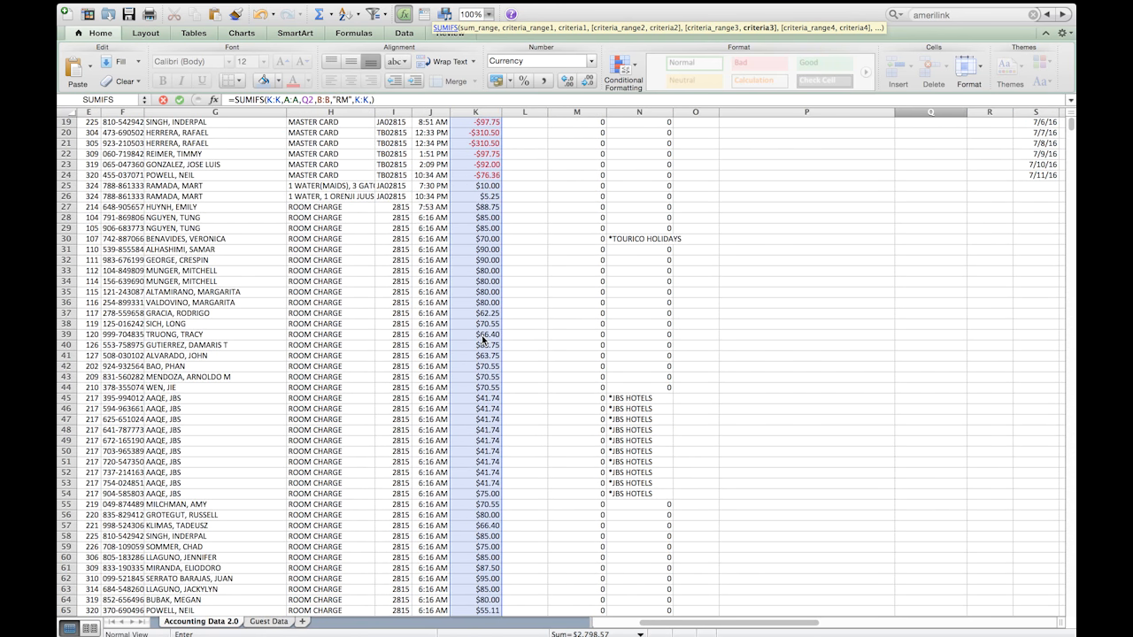
scroll(482, 339, "down", 6)
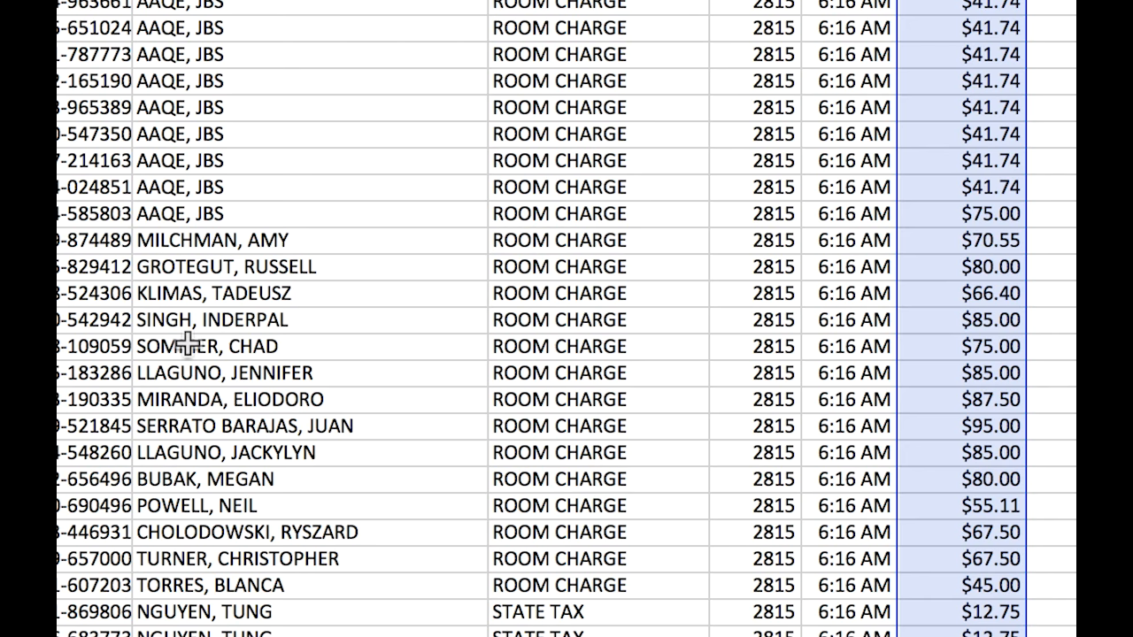
scroll(189, 347, "left", 10)
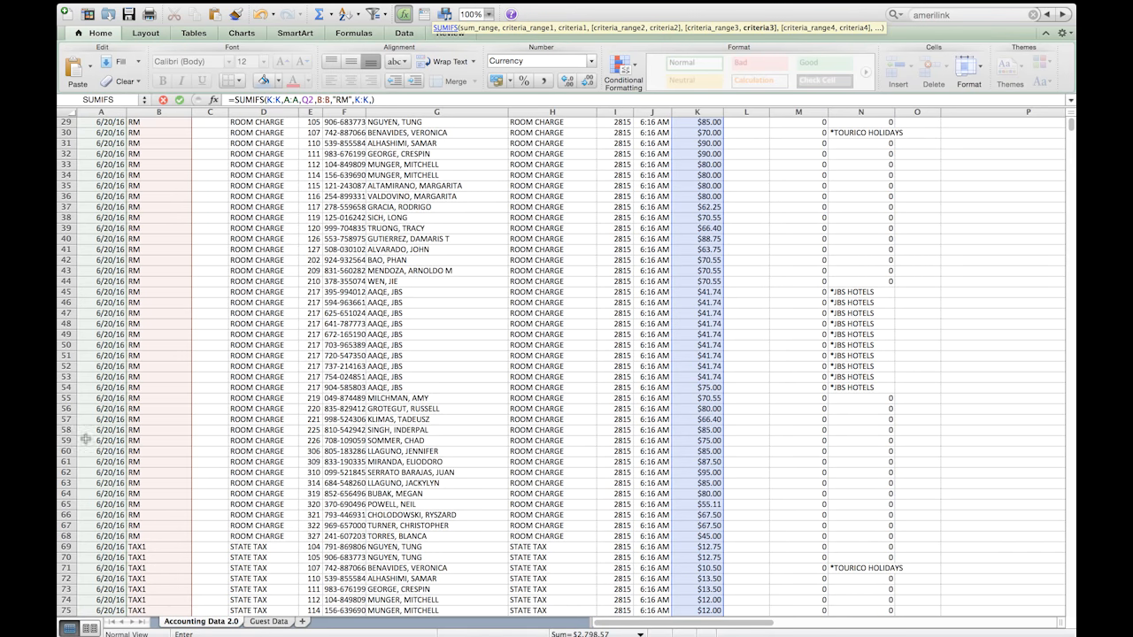
scroll(271, 448, "up", 10)
scroll(271, 448, "right", 8)
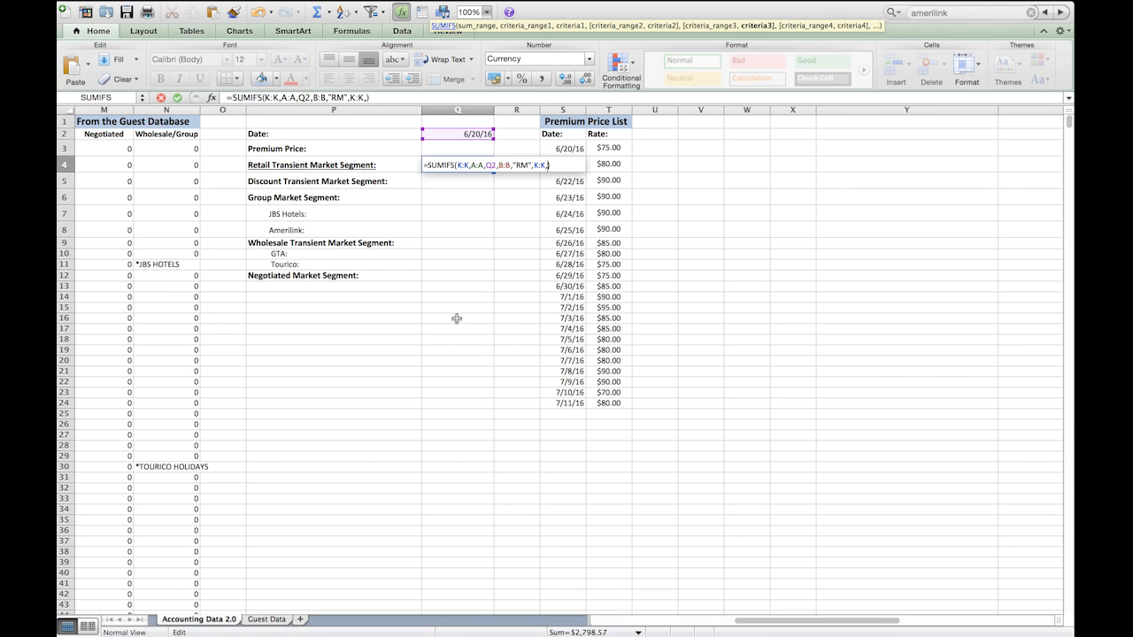
scroll(456, 318, "left", 1)
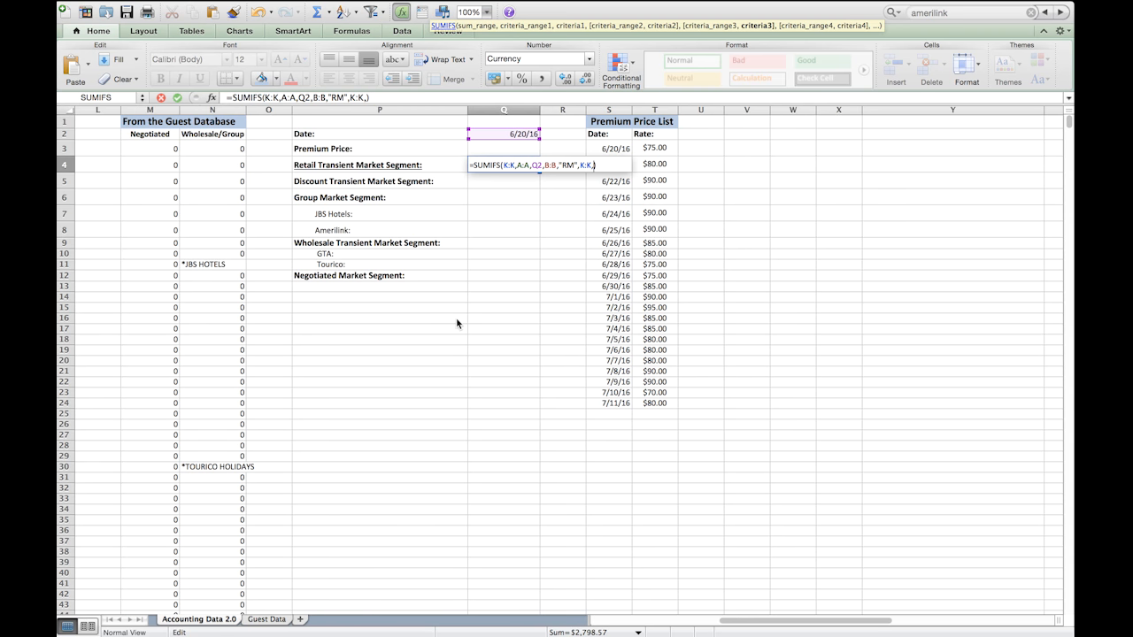
scroll(456, 321, "left", 6)
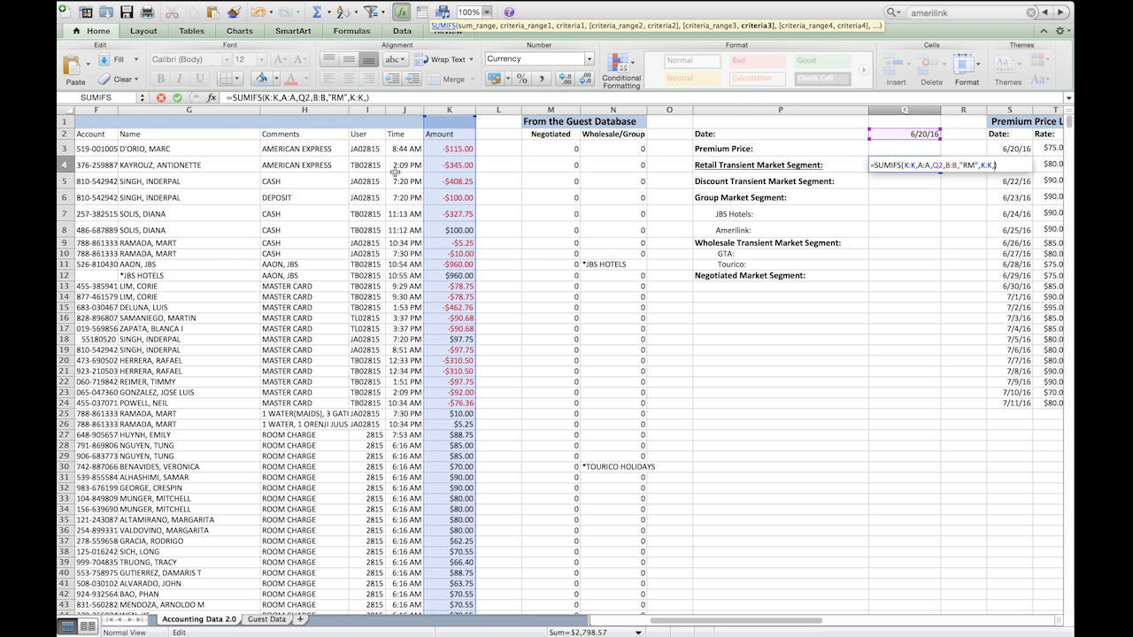
Step: Set the third criterion of the Q4 SUMIFS formula to ">="&Q3, referencing the Premium Price cell, and complete the formula
left_click(366, 97)
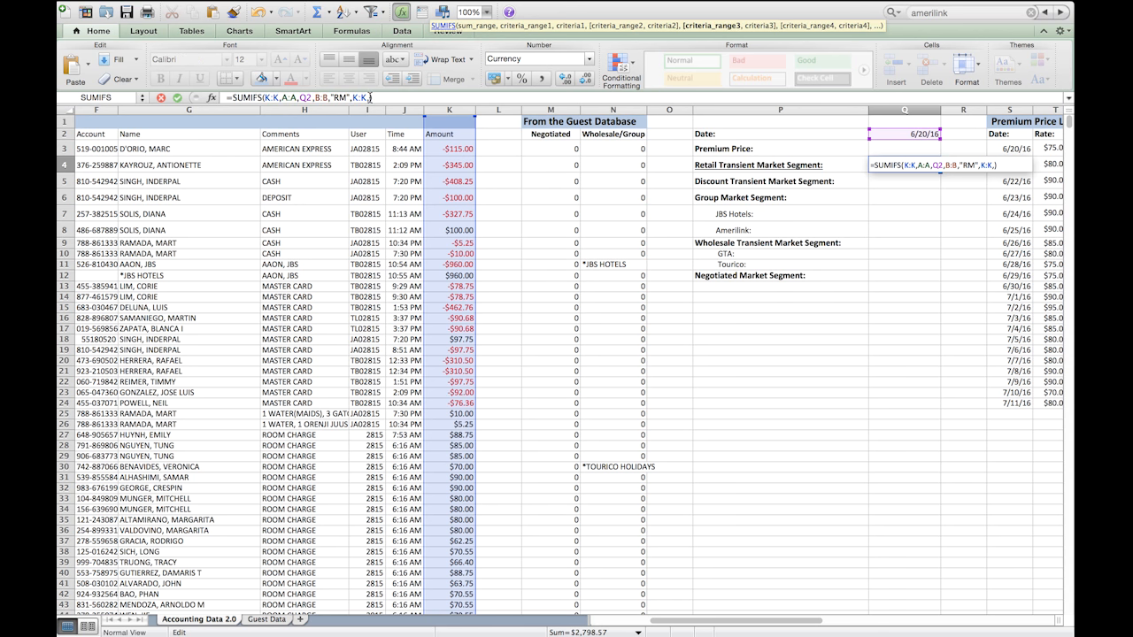
left_click(371, 98)
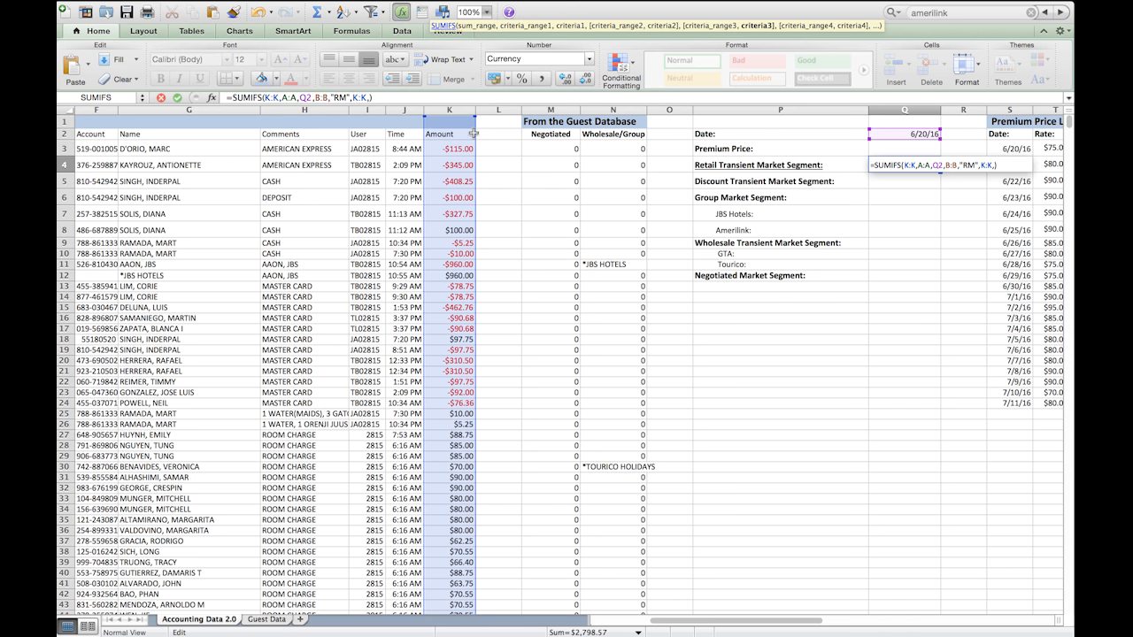
type("\">=")
type("\"&")
left_click(894, 151)
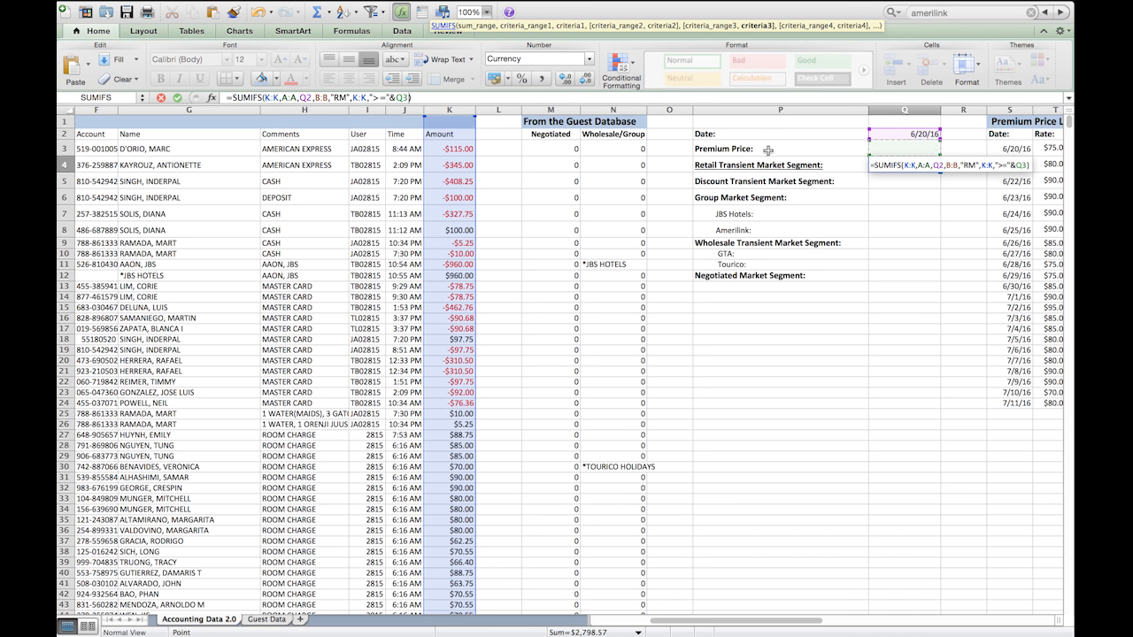
key("Return")
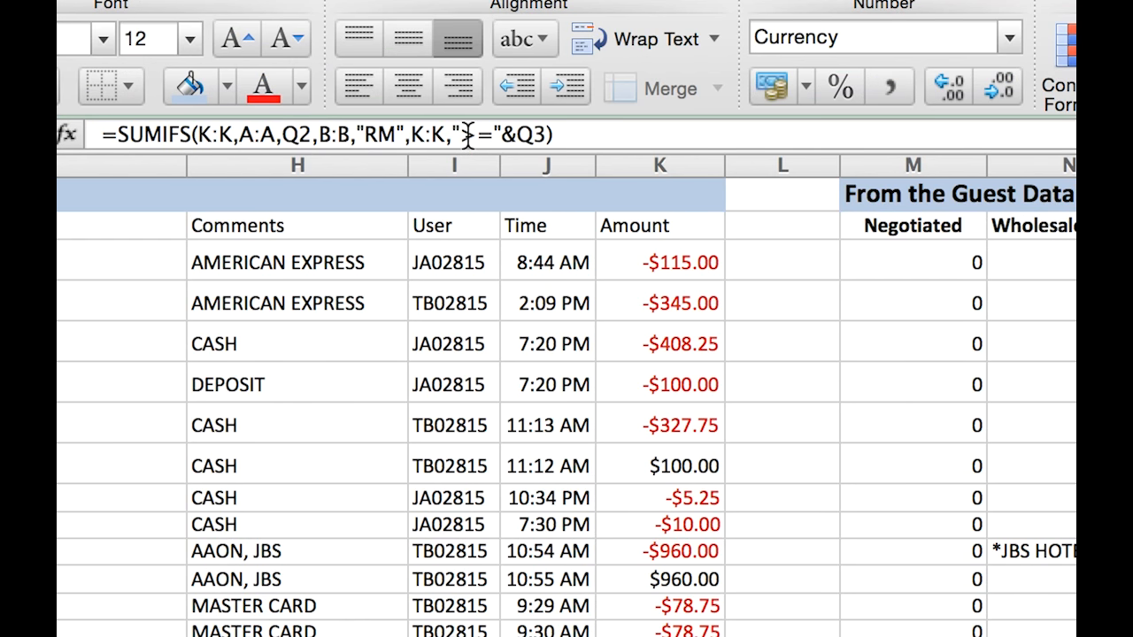
Step: Reopen the Q4 SUMIFS formula and start a fourth criteria range after the ">="&Q3 criterion
left_click(464, 135)
left_click_drag(460, 135, 552, 129)
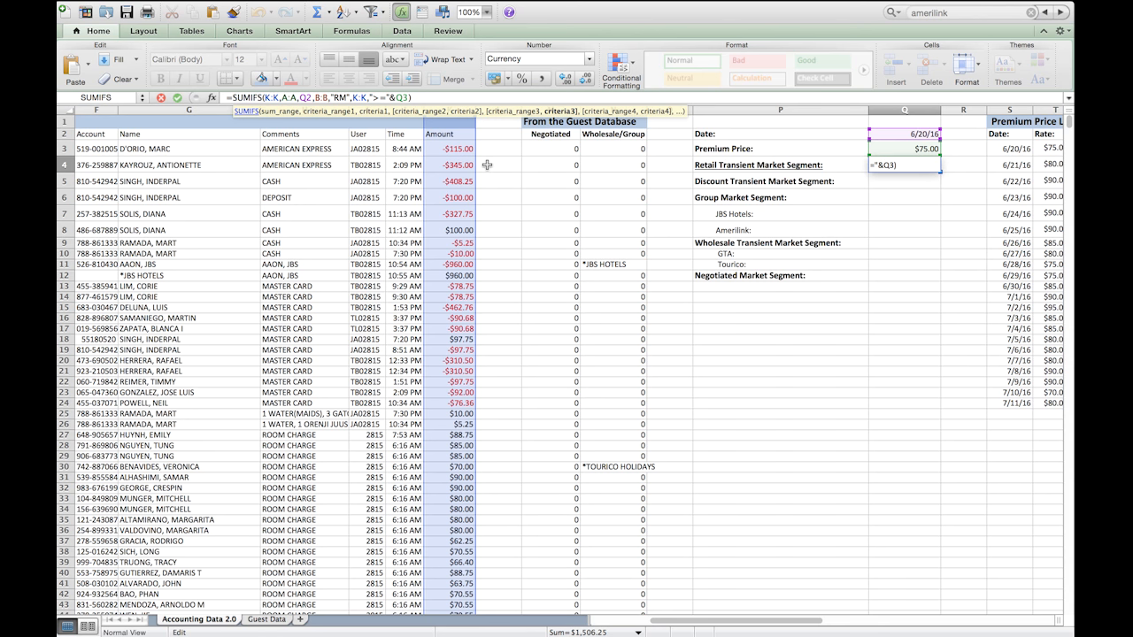
type(",")
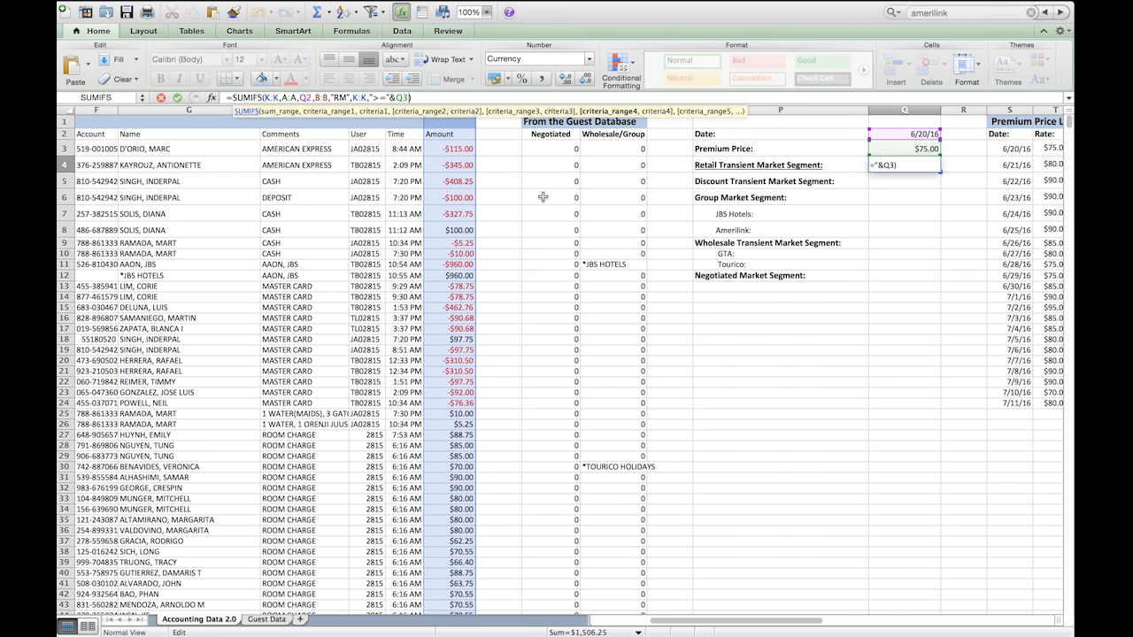